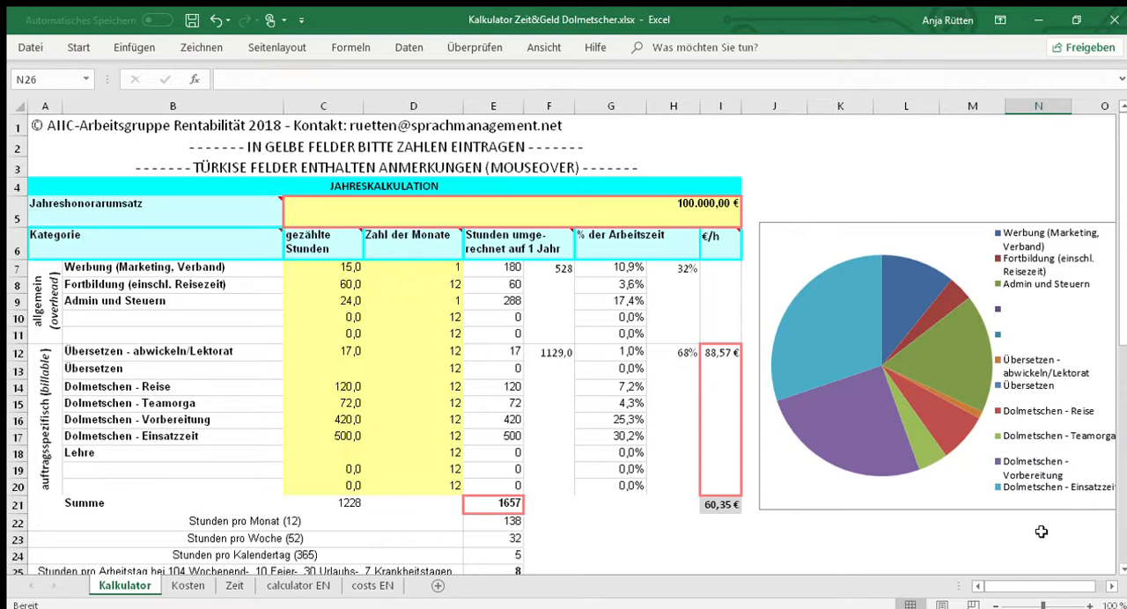
- Go to the PROJEKTKALKULATION table below the annual calculation and examine its activity list and yellow input cells for Stunden and €/h
scroll(1030, 527, "down", 1)
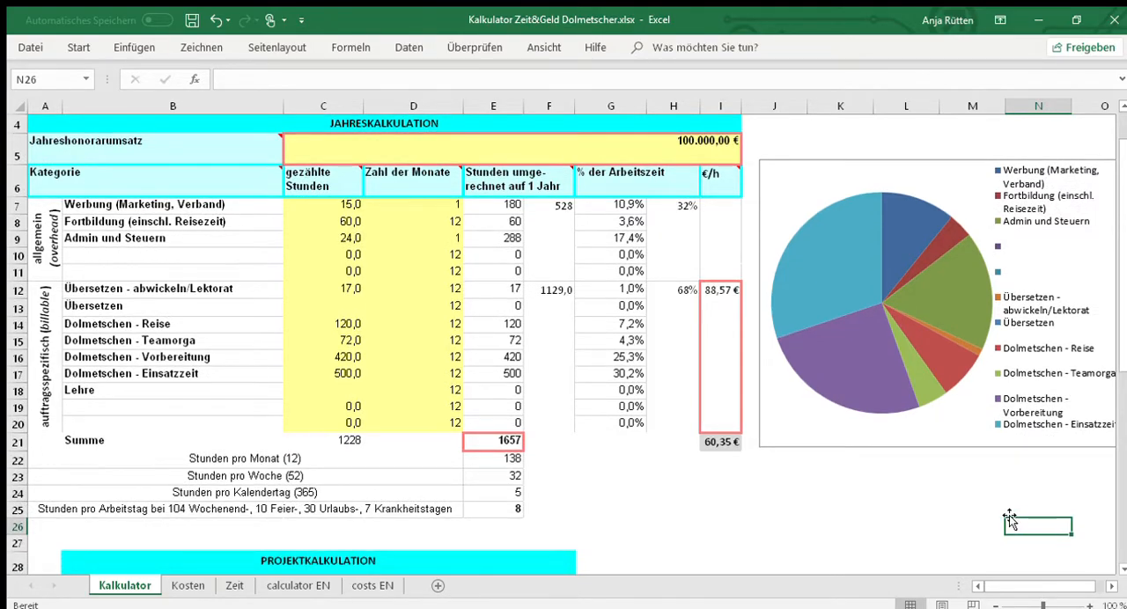
scroll(1013, 520, "down", 1)
scroll(1007, 514, "down", 4)
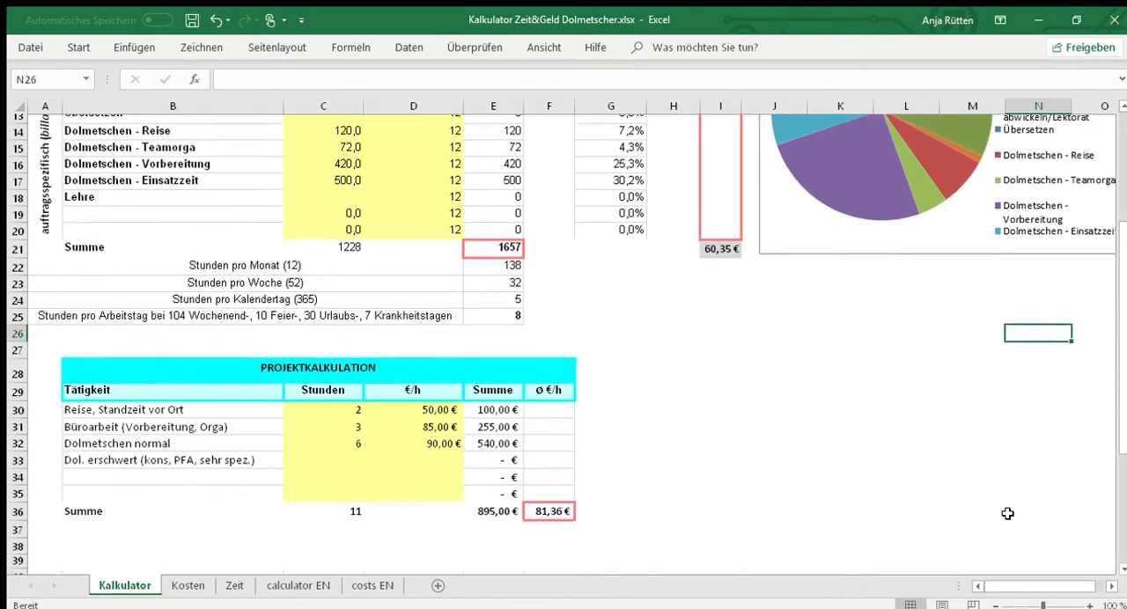
scroll(976, 473, "down", 2)
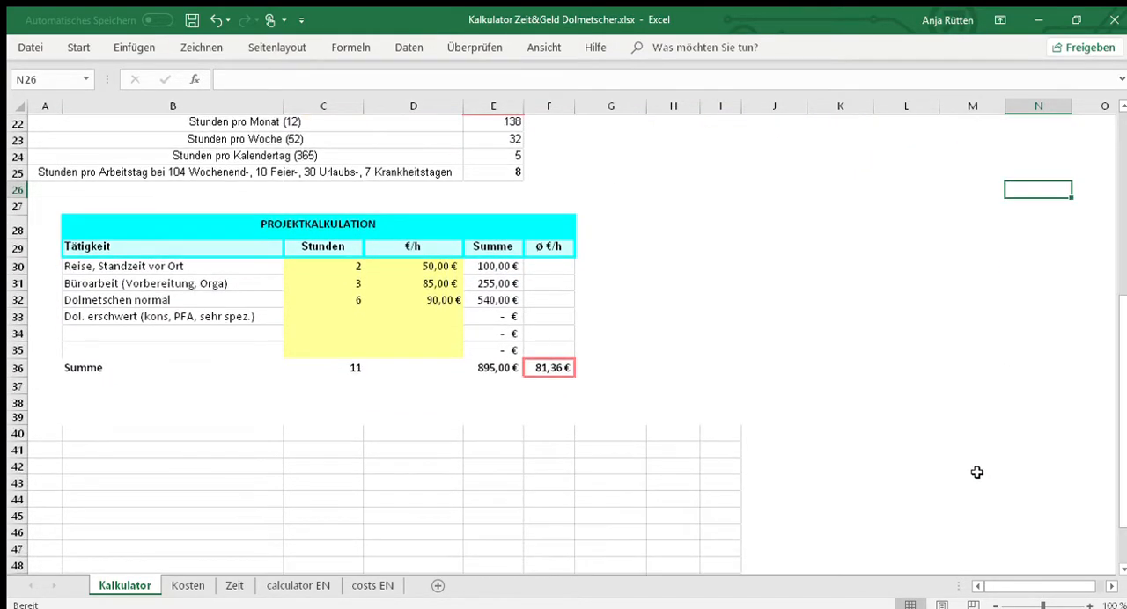
scroll(976, 472, "down", 1)
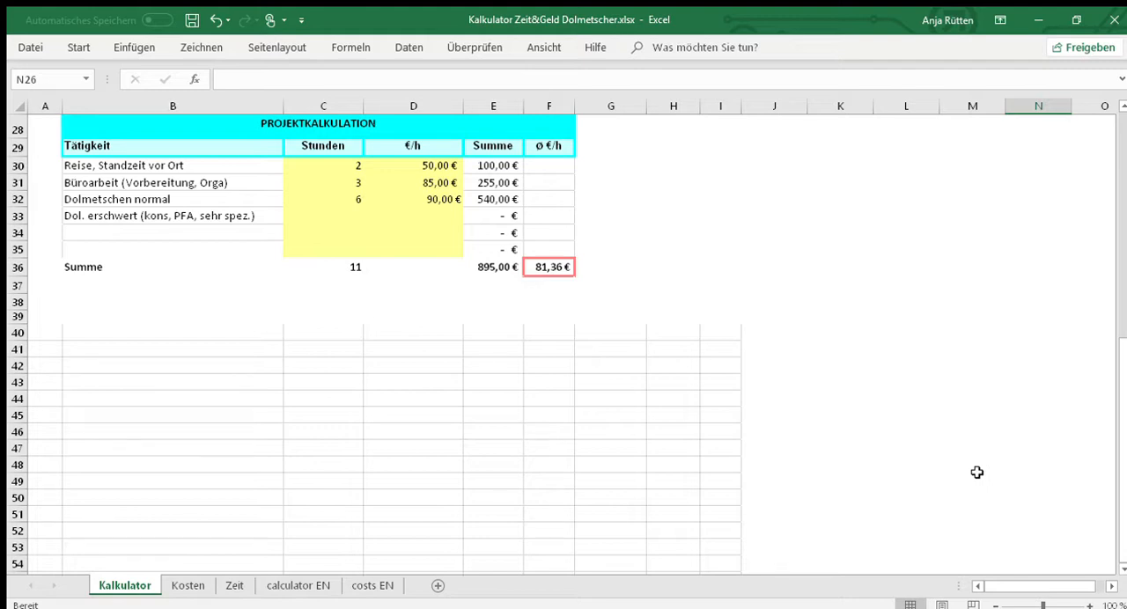
left_click(145, 165)
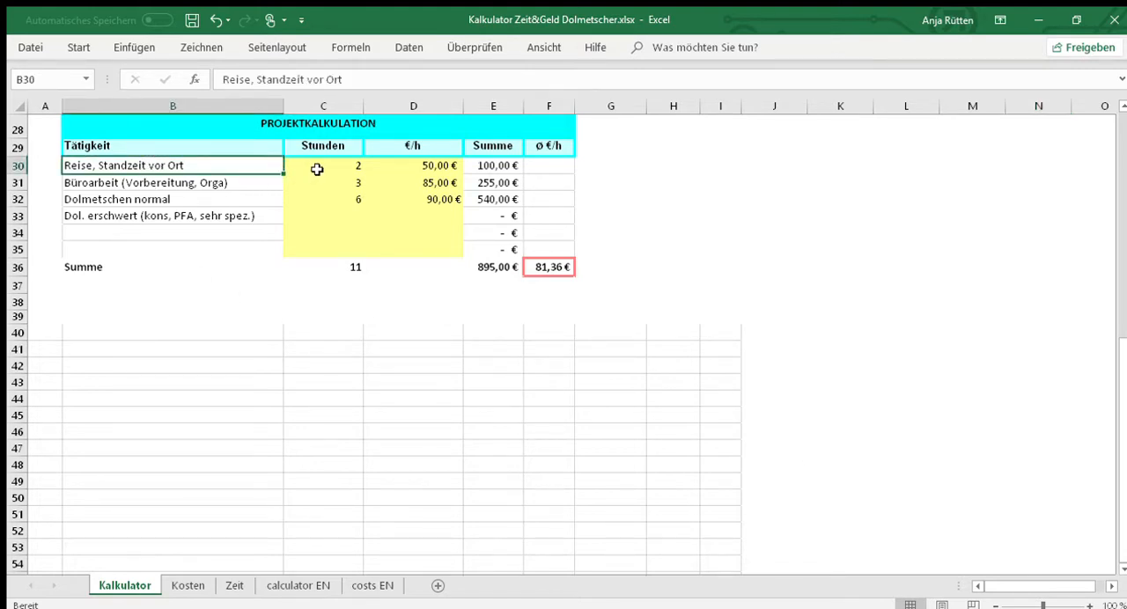
left_click_drag(318, 166, 416, 248)
left_click(215, 200)
left_click_drag(221, 165, 225, 231)
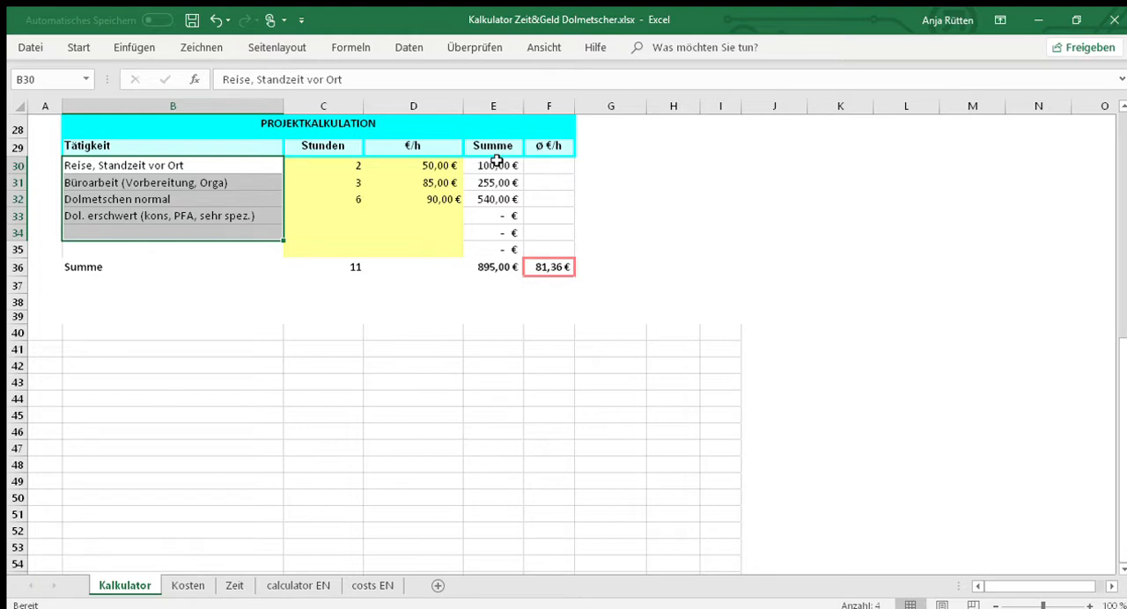
- Inspect the Summe and ø €/h columns of the project calculation, including the formulas in total cells F36 and E36
left_click_drag(497, 162, 546, 248)
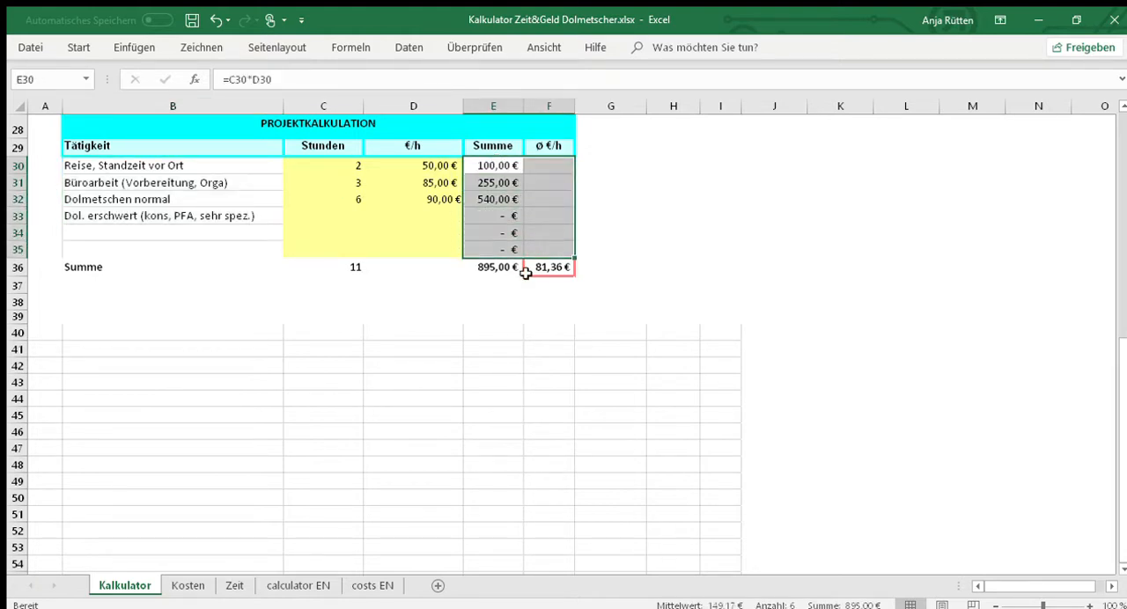
left_click(528, 270)
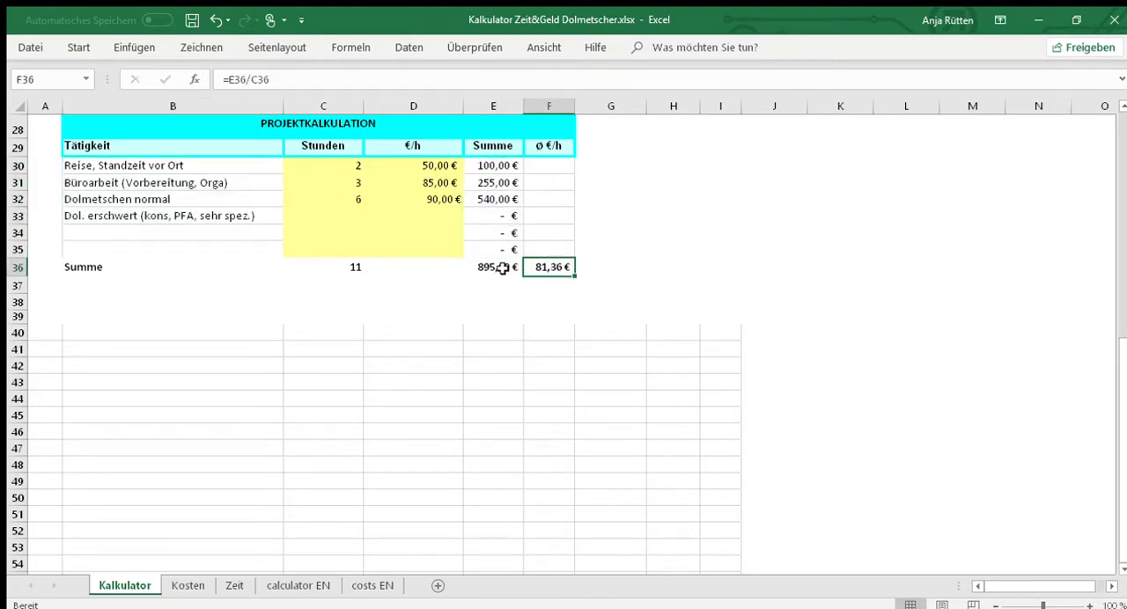
left_click(500, 269)
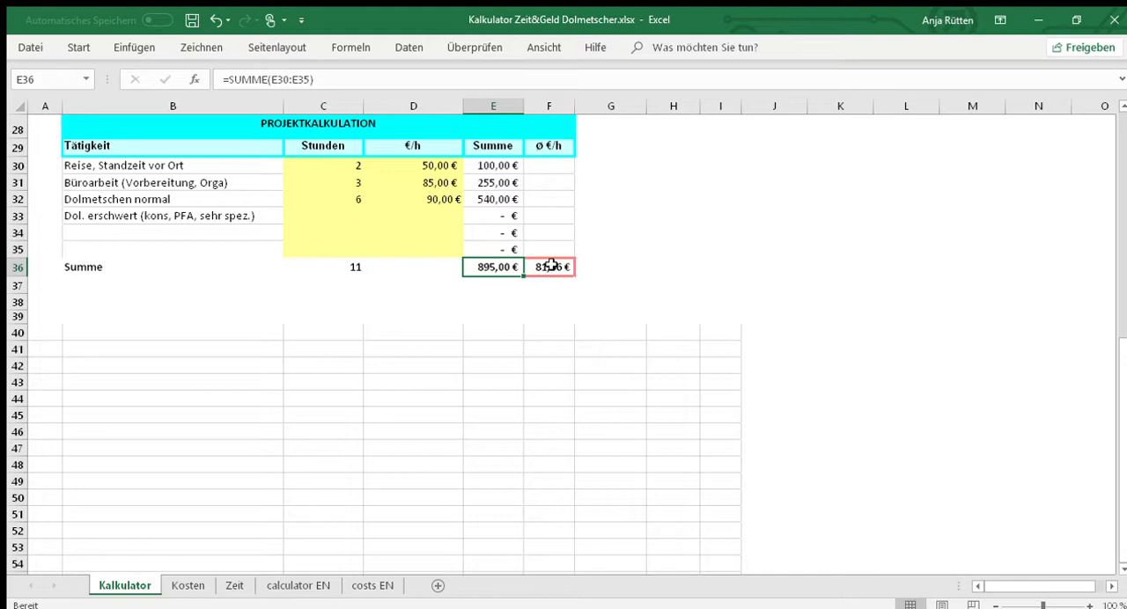
left_click(608, 288)
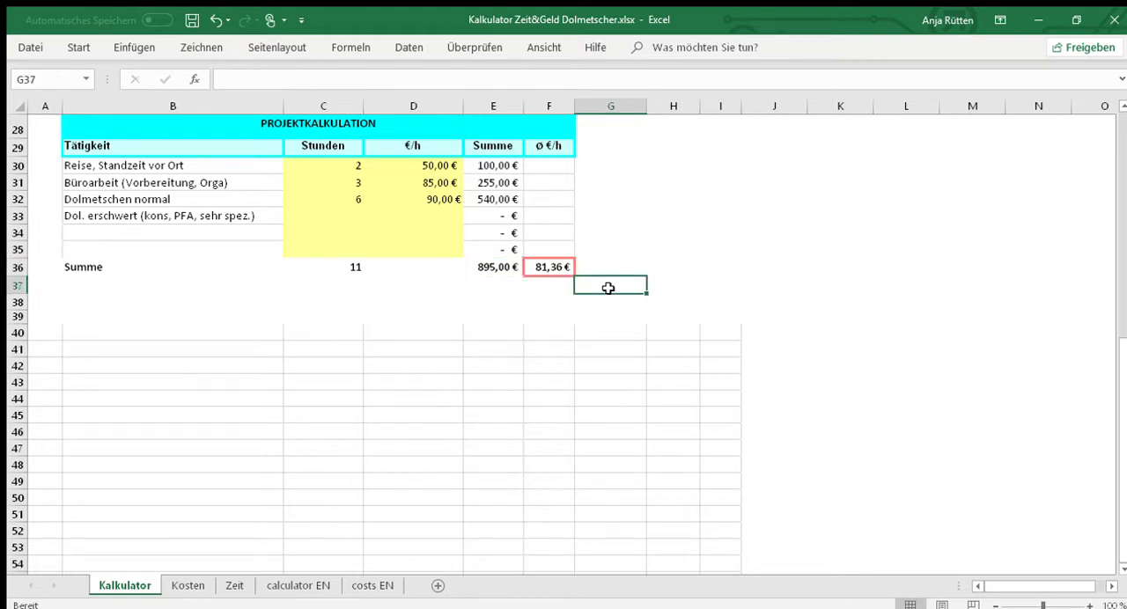
- Review the Tätigkeit entries in B30 to B33, from travel and office work to normal and difficult interpreting
left_click(159, 166)
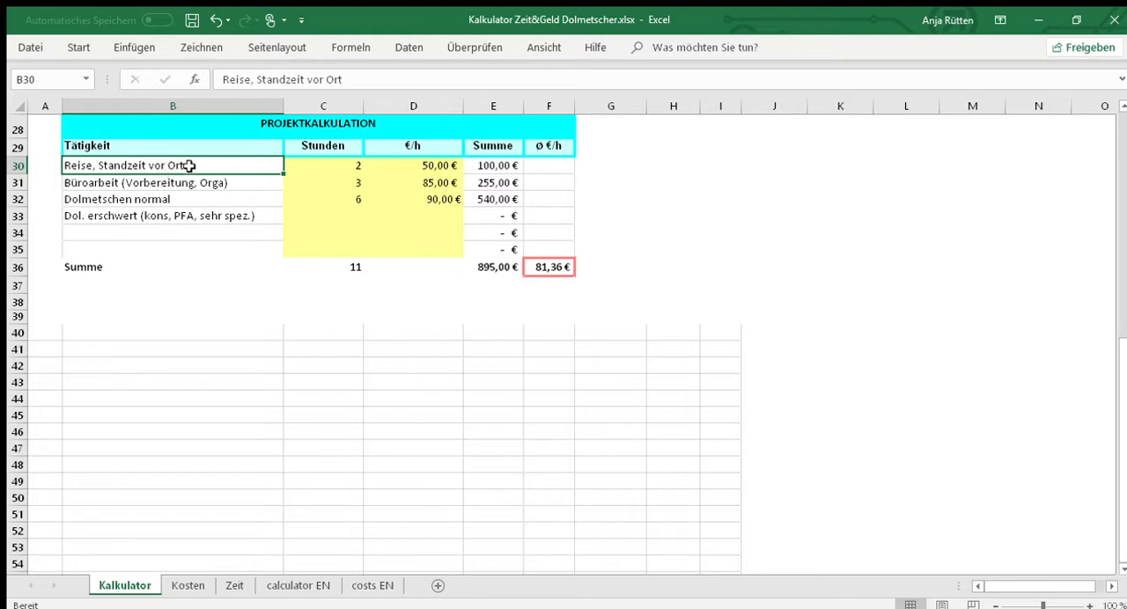
left_click(194, 180)
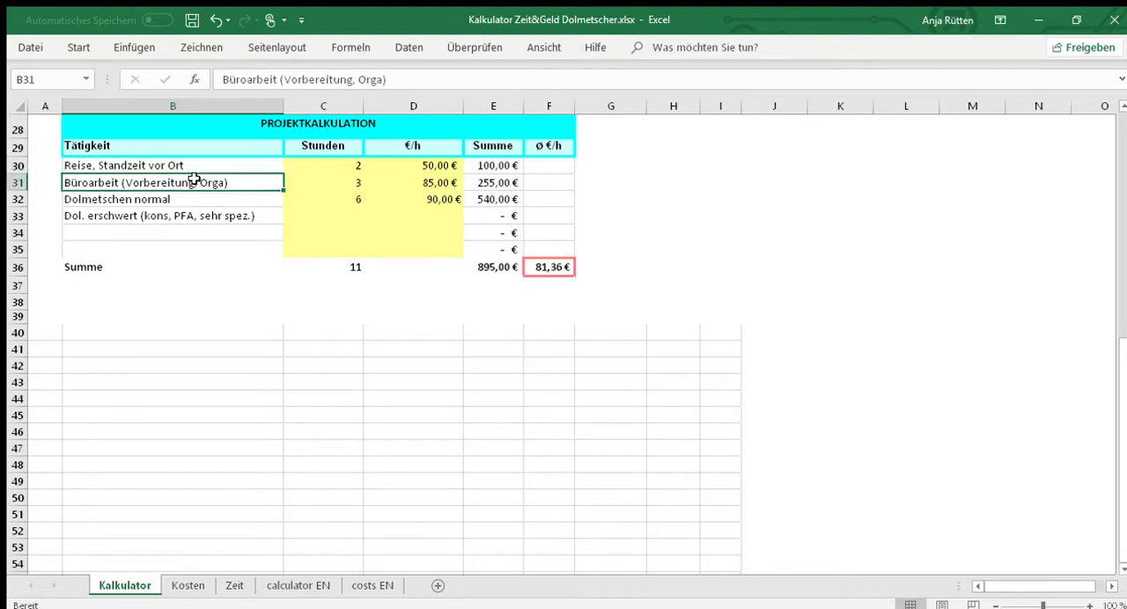
left_click(247, 200)
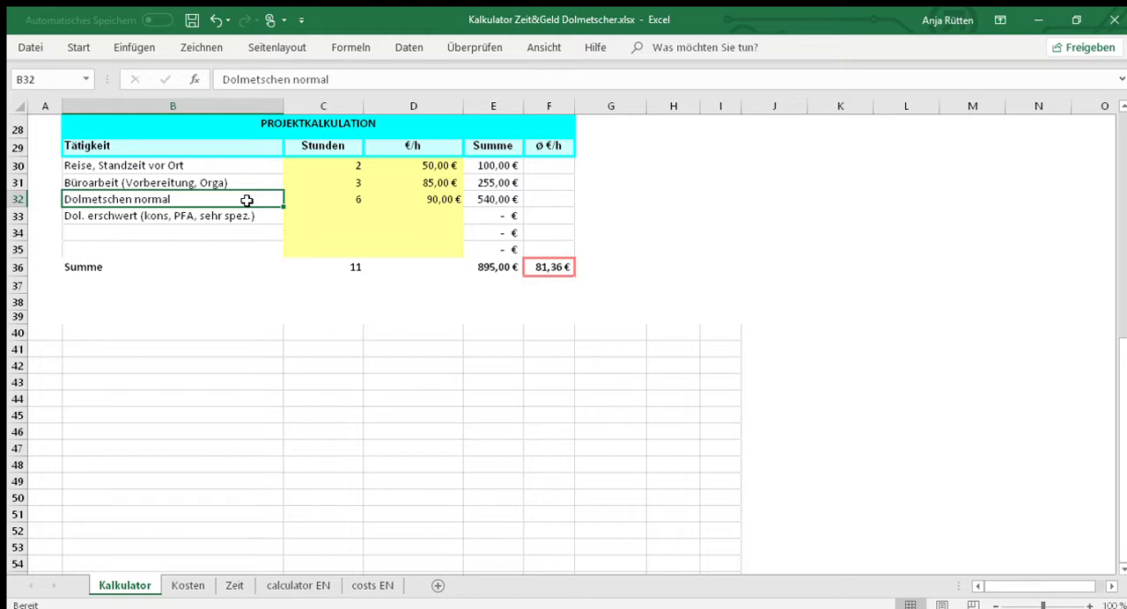
left_click(247, 217)
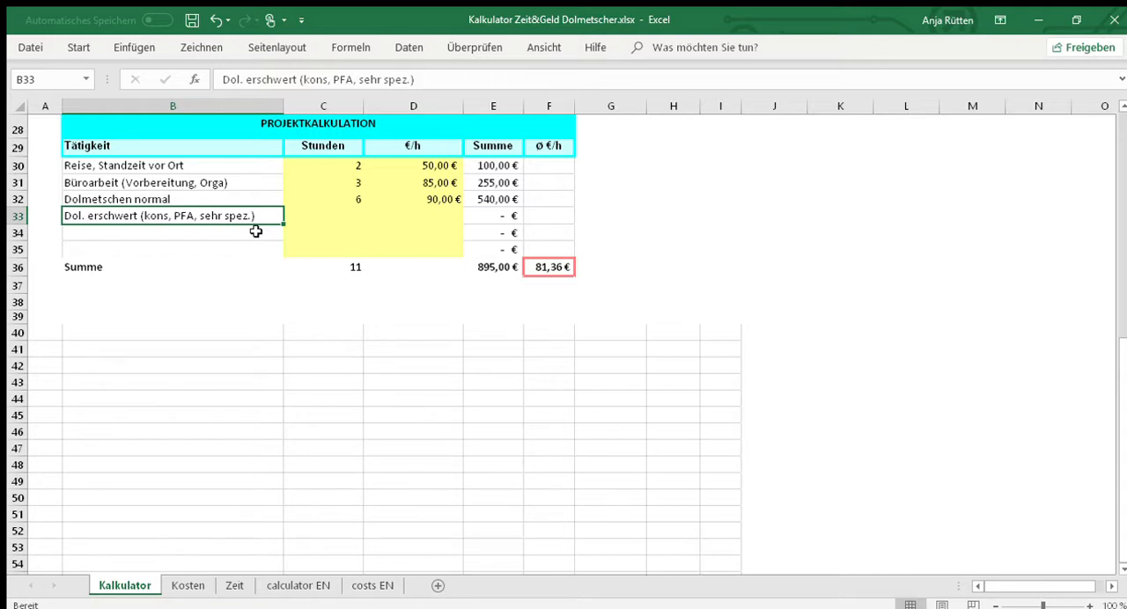
scroll(247, 255, "up", 1)
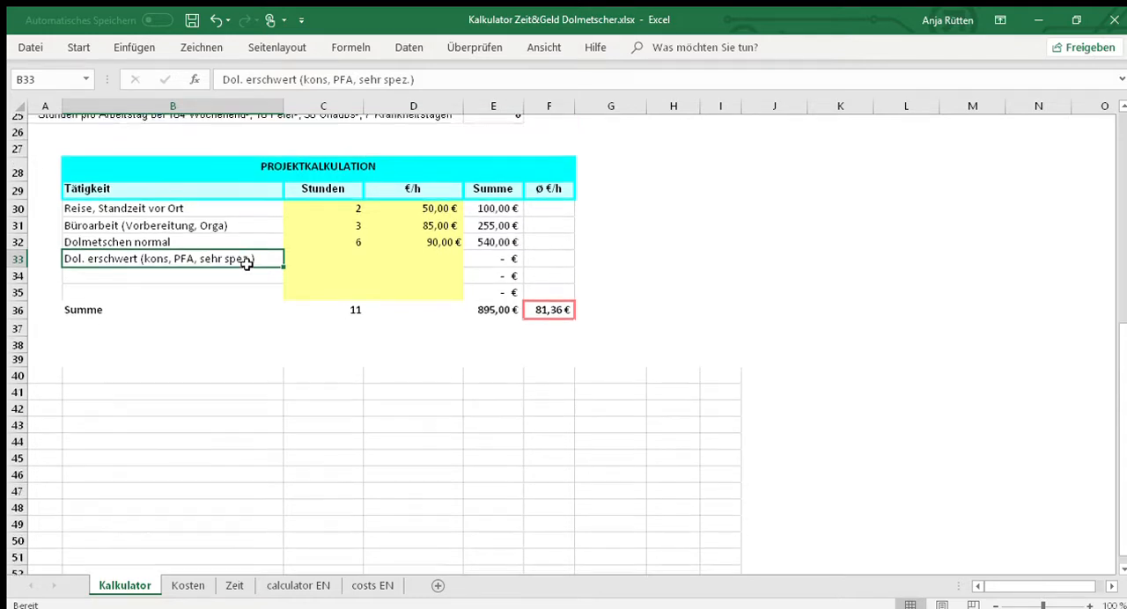
left_click(233, 220)
left_click(234, 249)
left_click(248, 234)
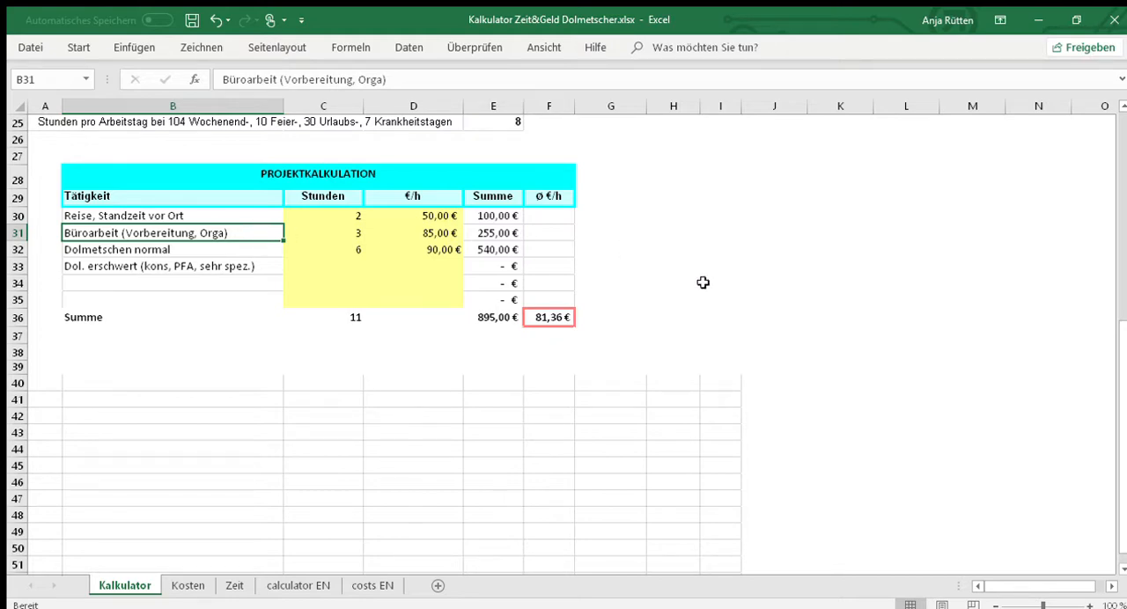
- Examine the annual calculation's hourly rate in I12 and share of billable working time in H12
scroll(705, 284, "up", 1)
scroll(705, 285, "up", 2)
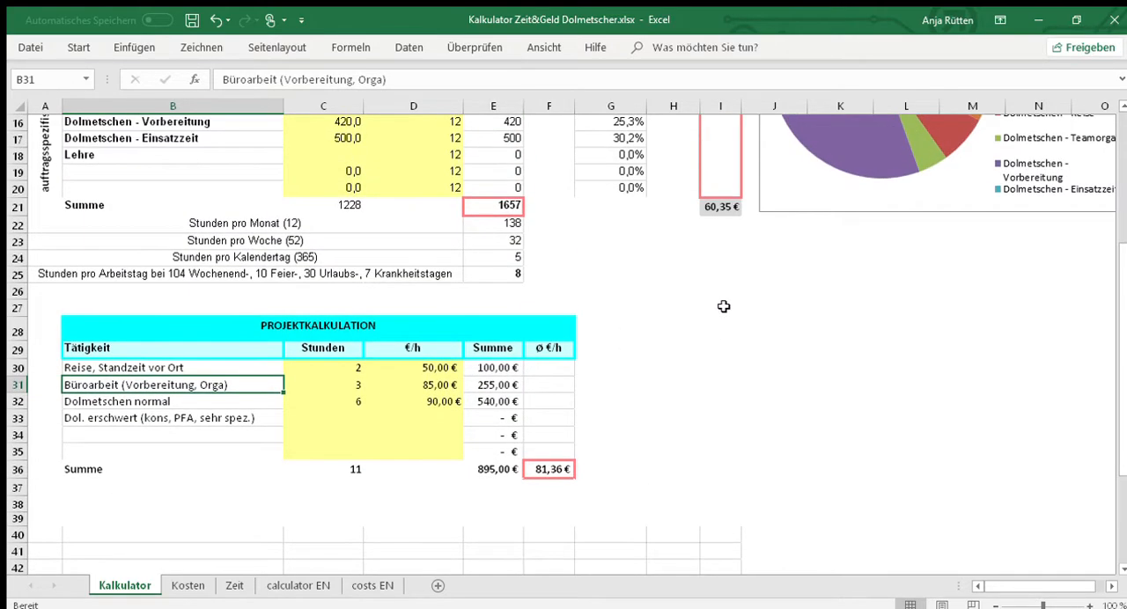
scroll(741, 277, "up", 2)
left_click(723, 156)
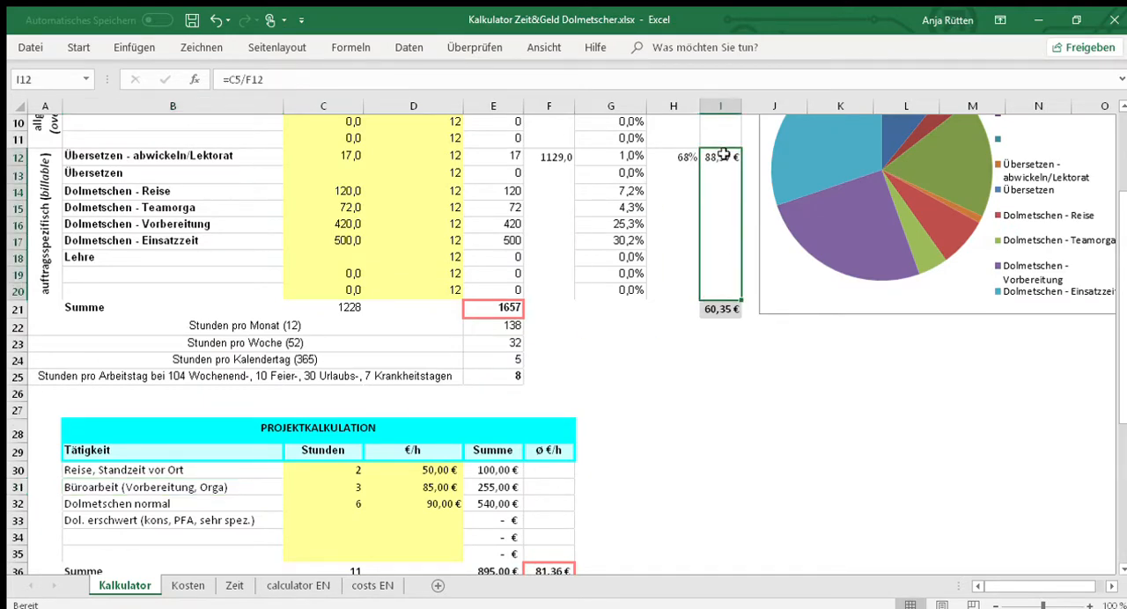
left_click(678, 187)
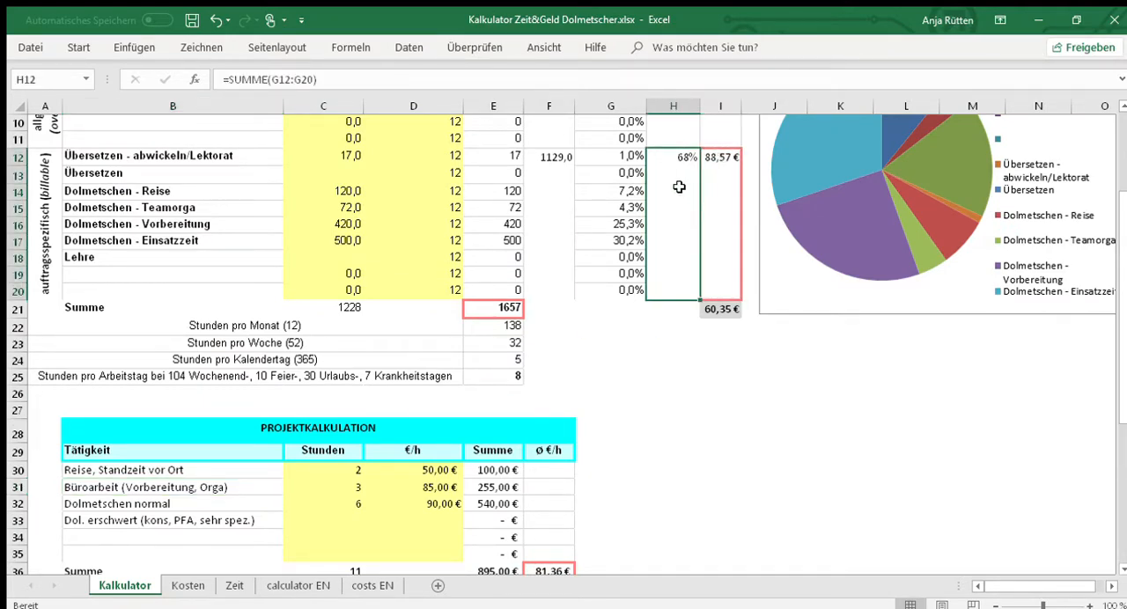
left_click(725, 215)
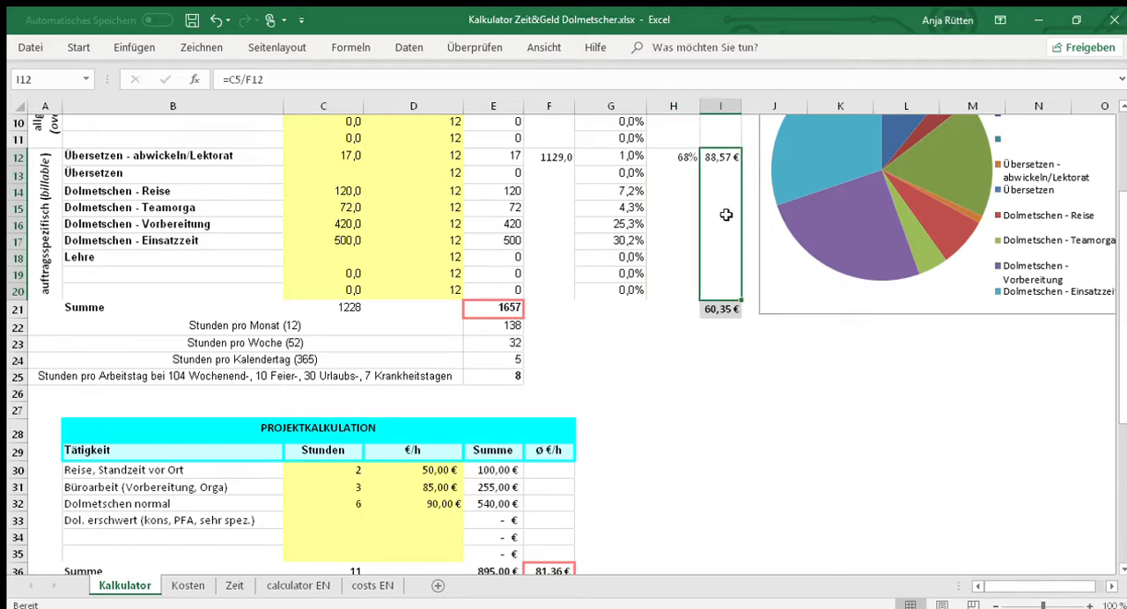
left_click(747, 359)
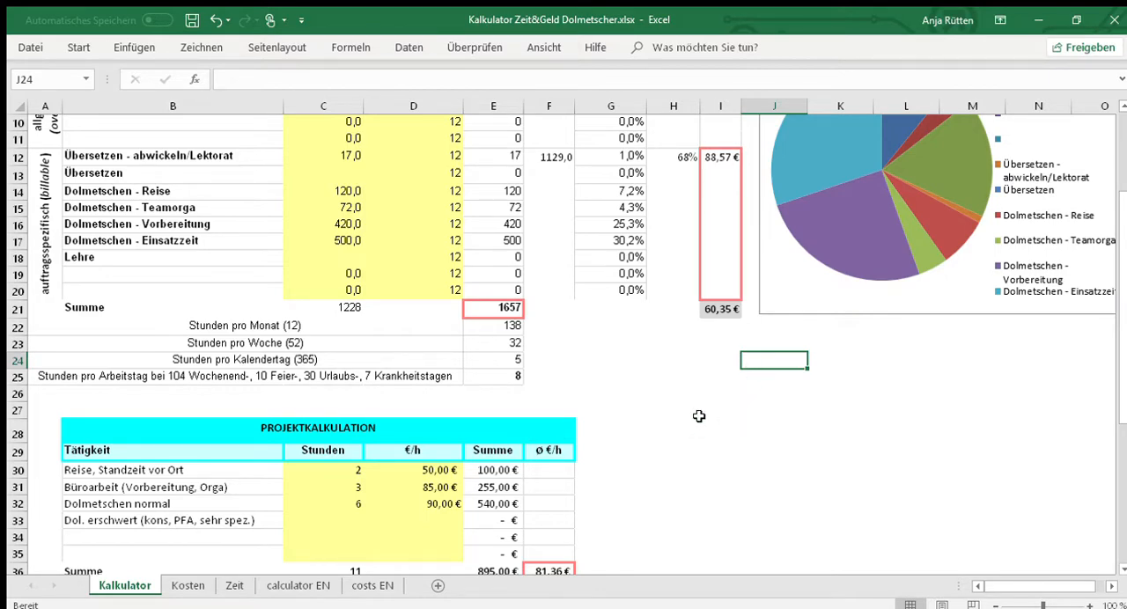
- Check the hours, hourly rate and Summe formula of the Reise, Standzeit vor Ort row in the project calculation
scroll(698, 415, "down", 2)
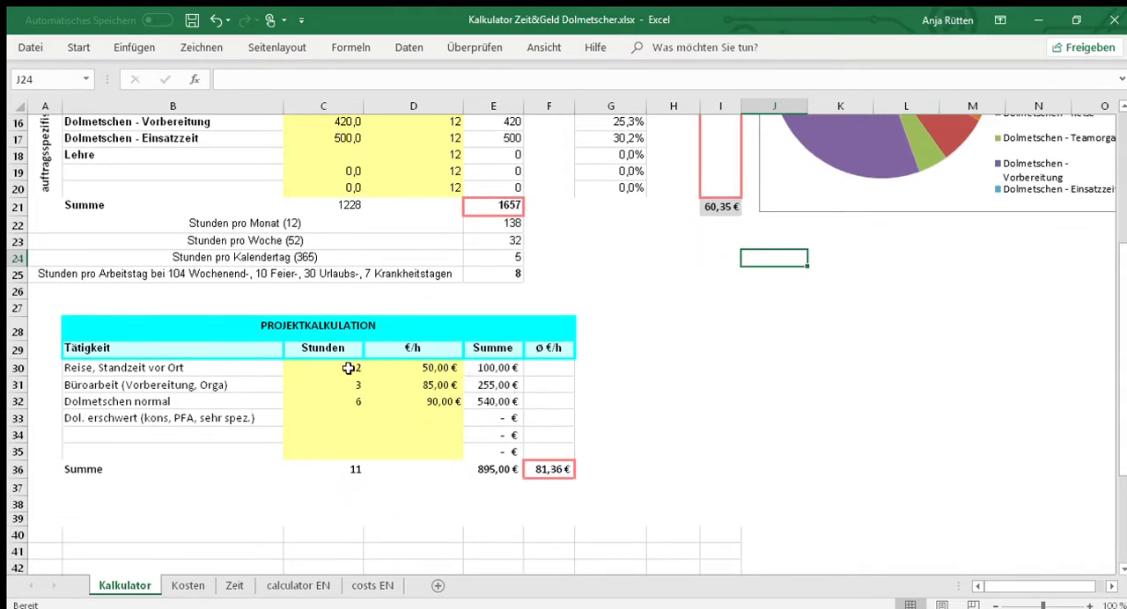
left_click(347, 369)
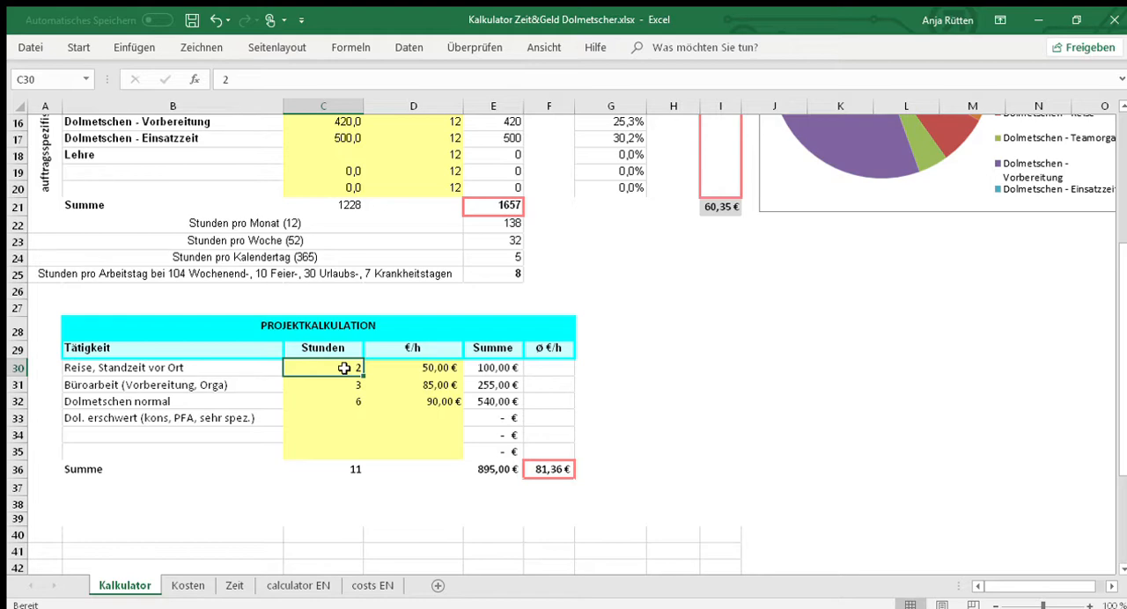
scroll(344, 368, "down", 3)
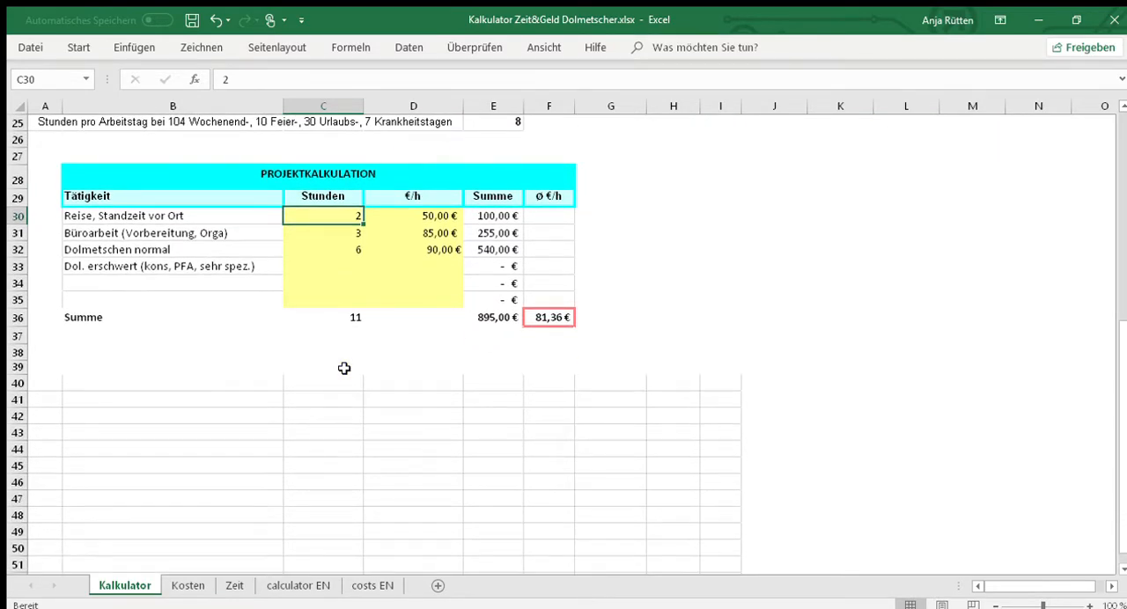
scroll(344, 368, "down", 1)
left_click(412, 166)
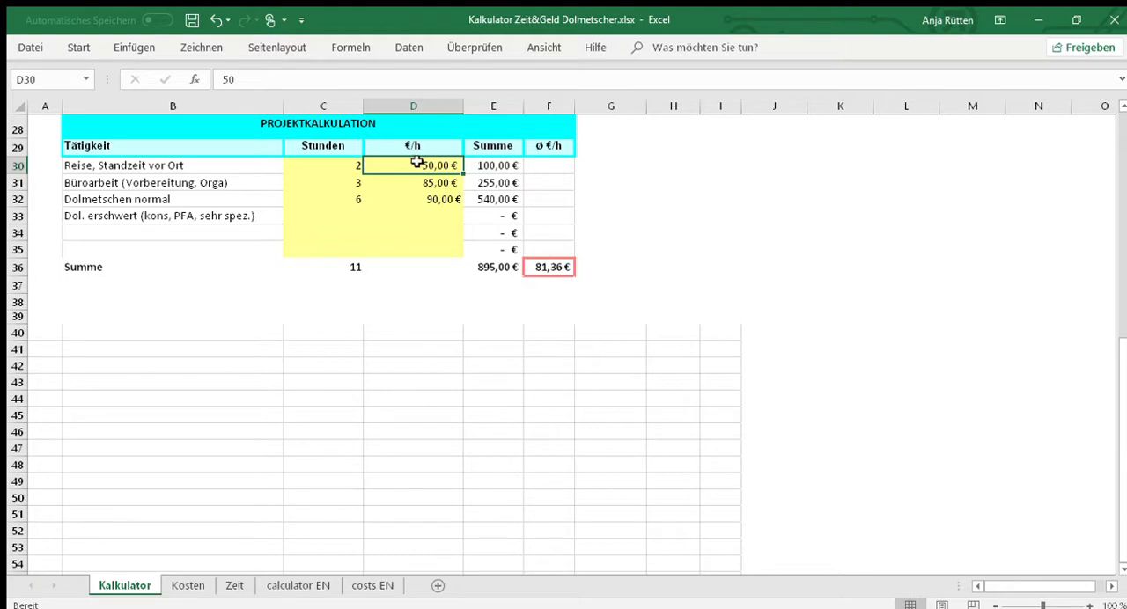
left_click(350, 165)
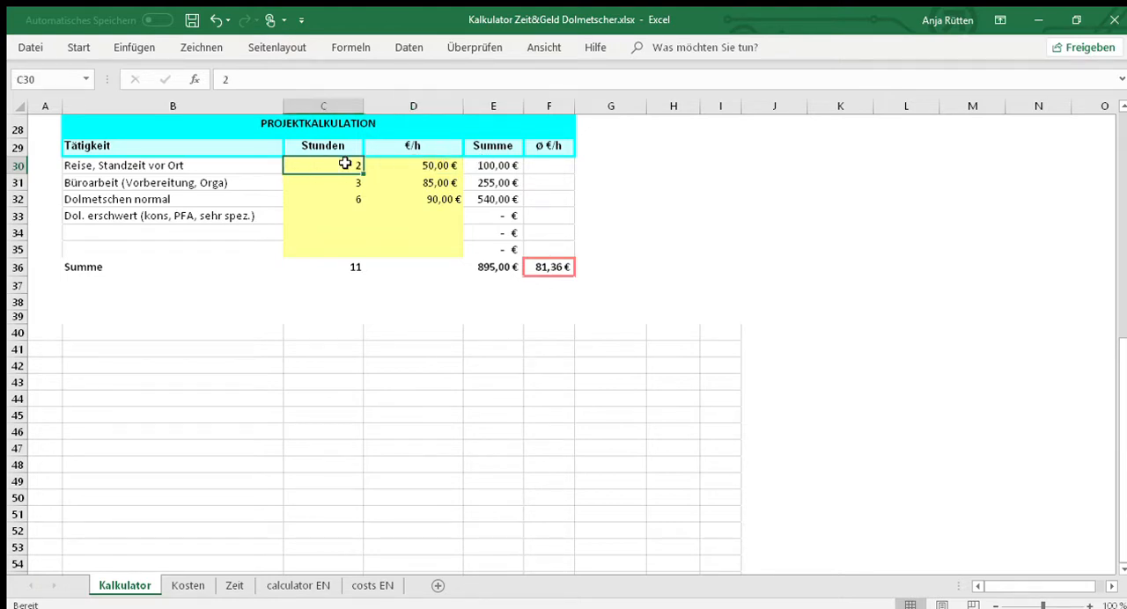
left_click(473, 165)
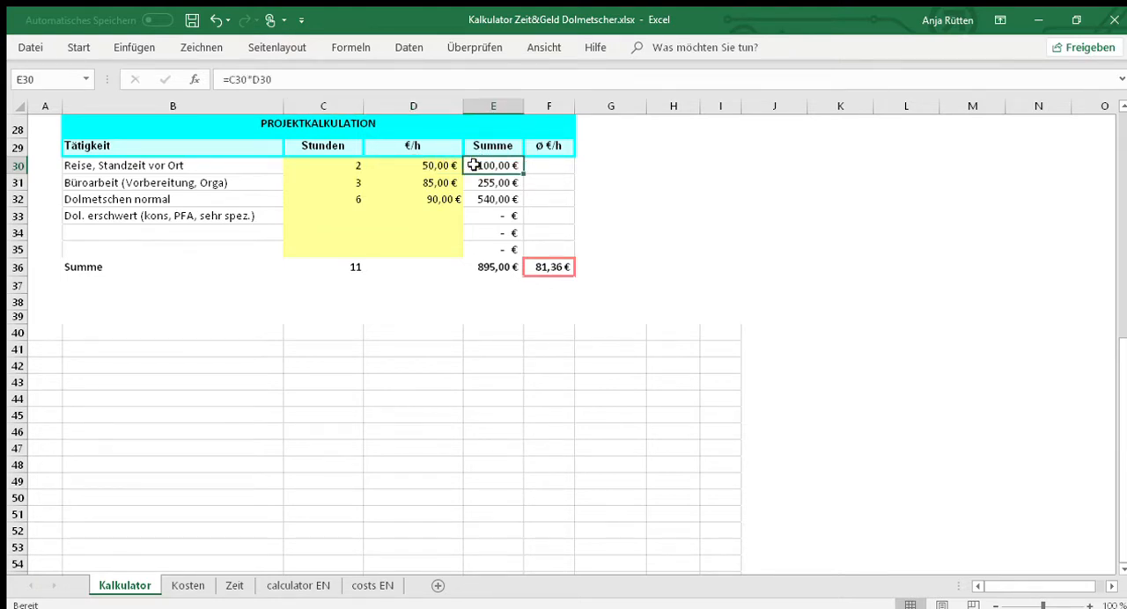
- Check the hours, hourly rate and Summe formula of the Büroarbeit (Vorbereitung, Orga) row
left_click(225, 181)
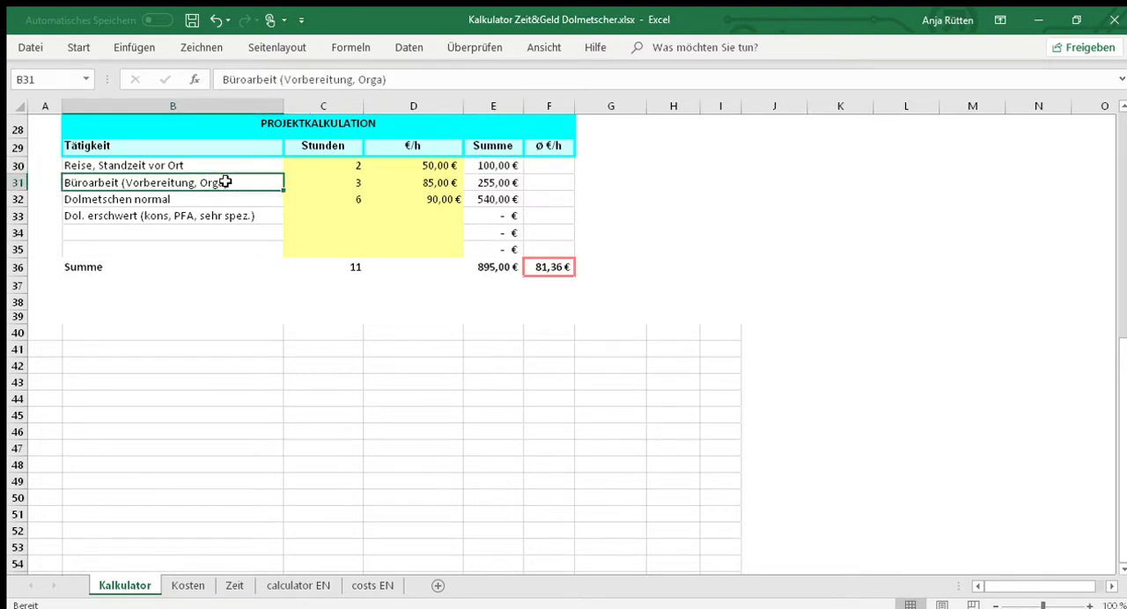
left_click(334, 183)
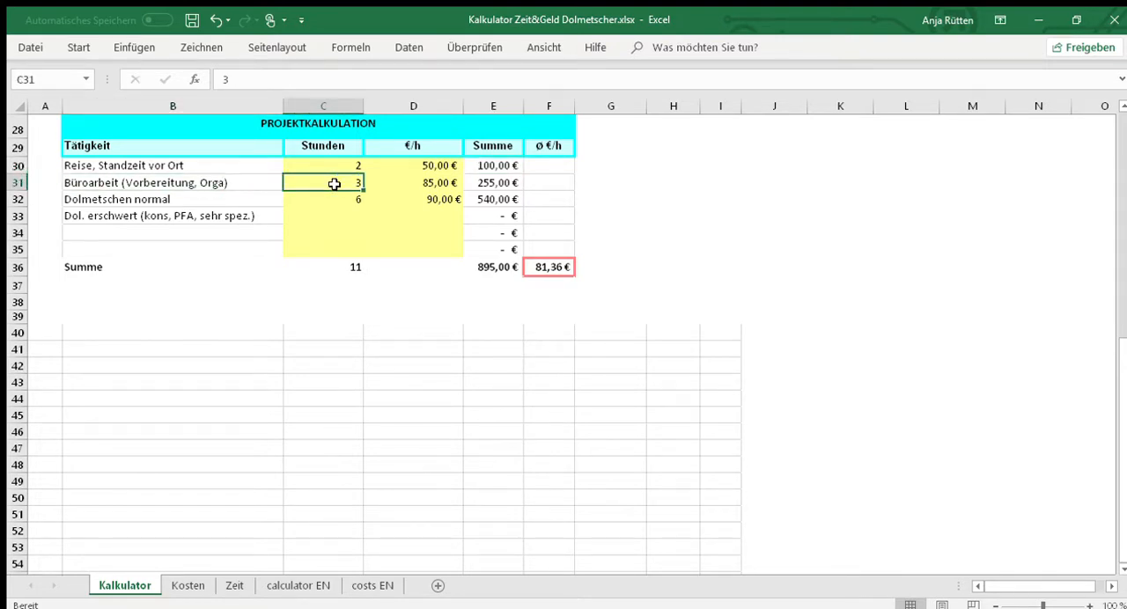
left_click(249, 180)
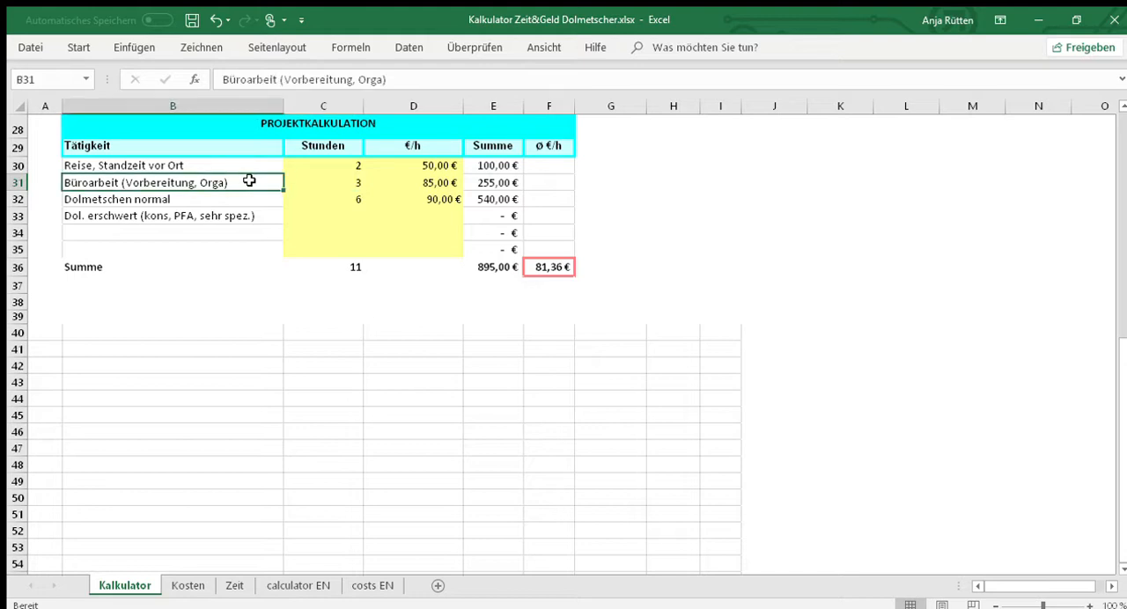
left_click(392, 182)
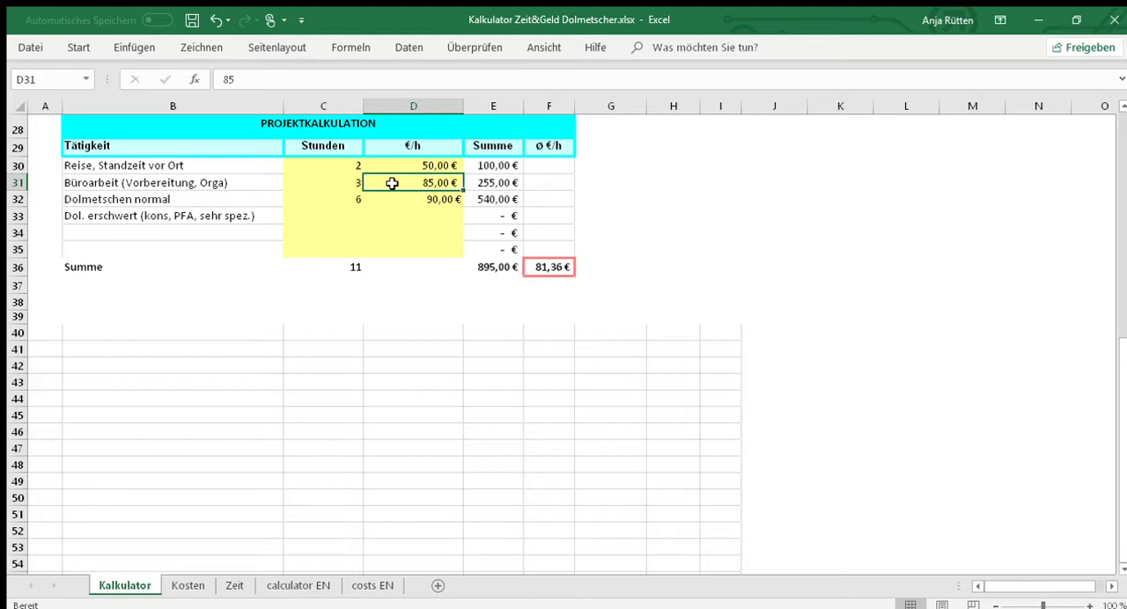
left_click(346, 181)
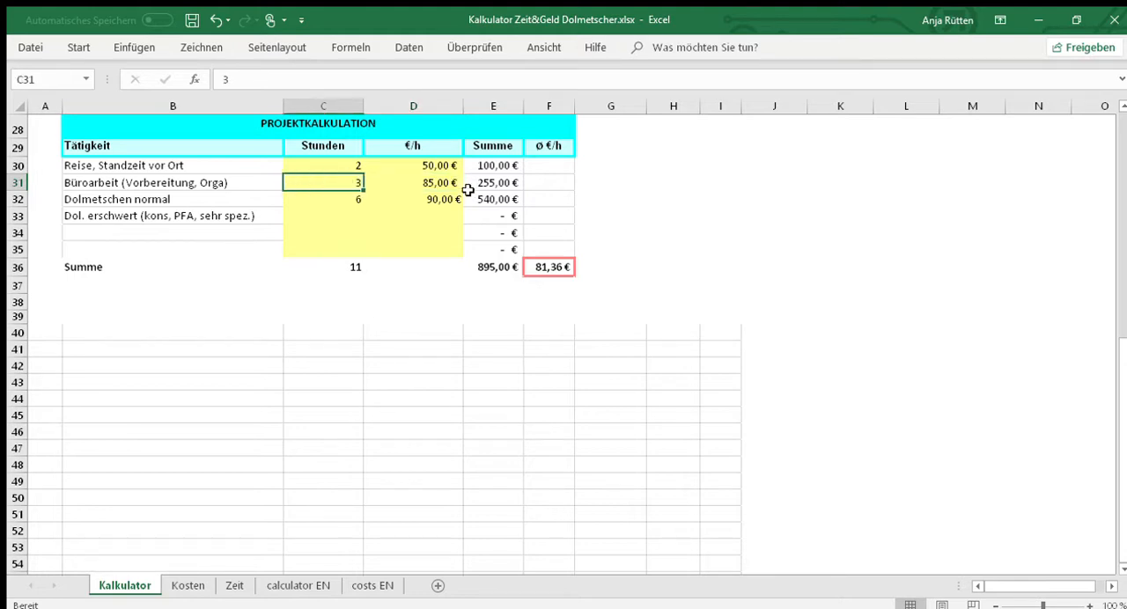
left_click(422, 182)
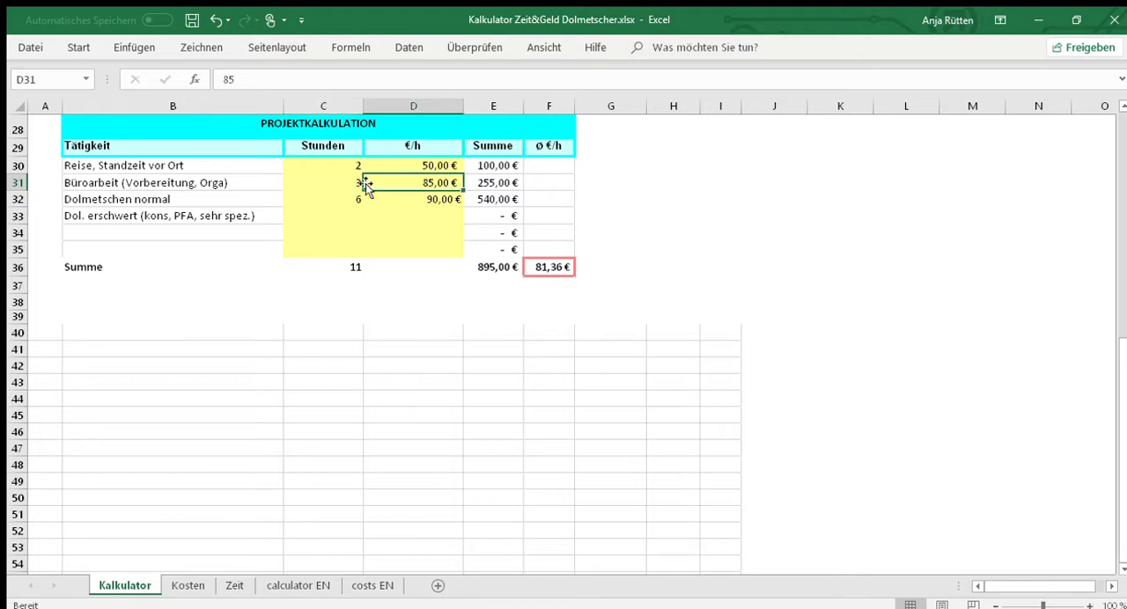
left_click(493, 181)
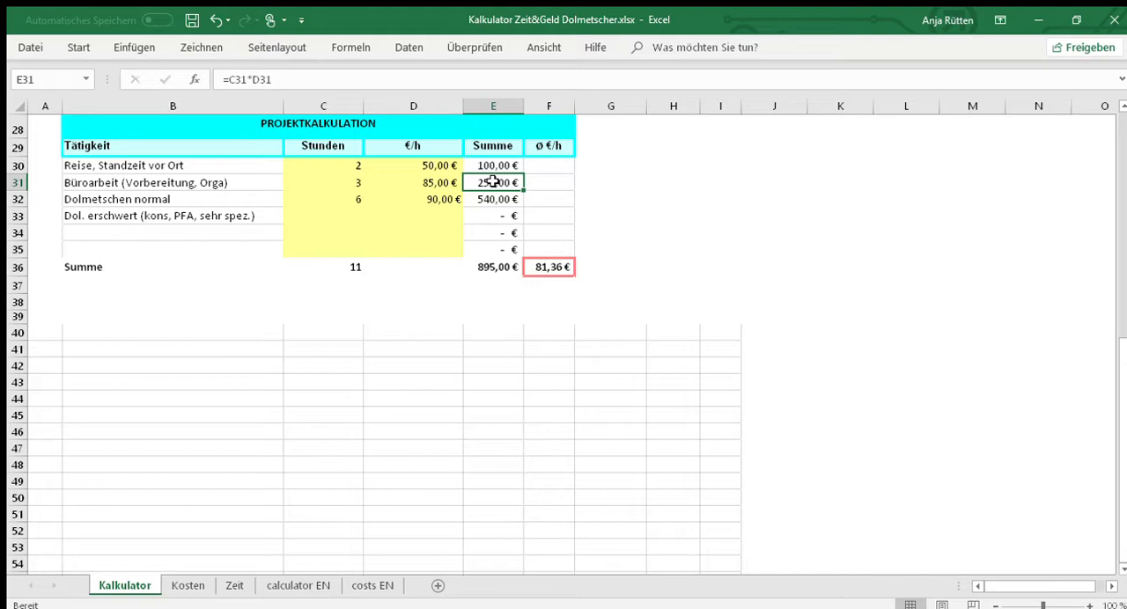
- Check the hours, hourly rate and Summe formula of the Dolmetschen normal row in the project calculation
left_click(245, 198)
left_click(322, 198)
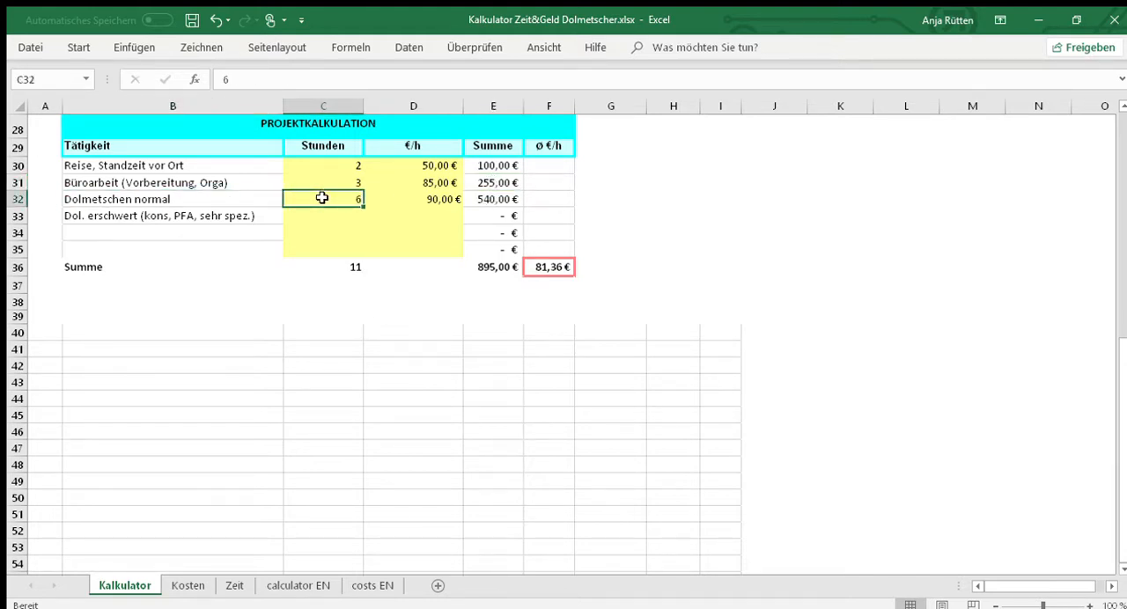
left_click(382, 199)
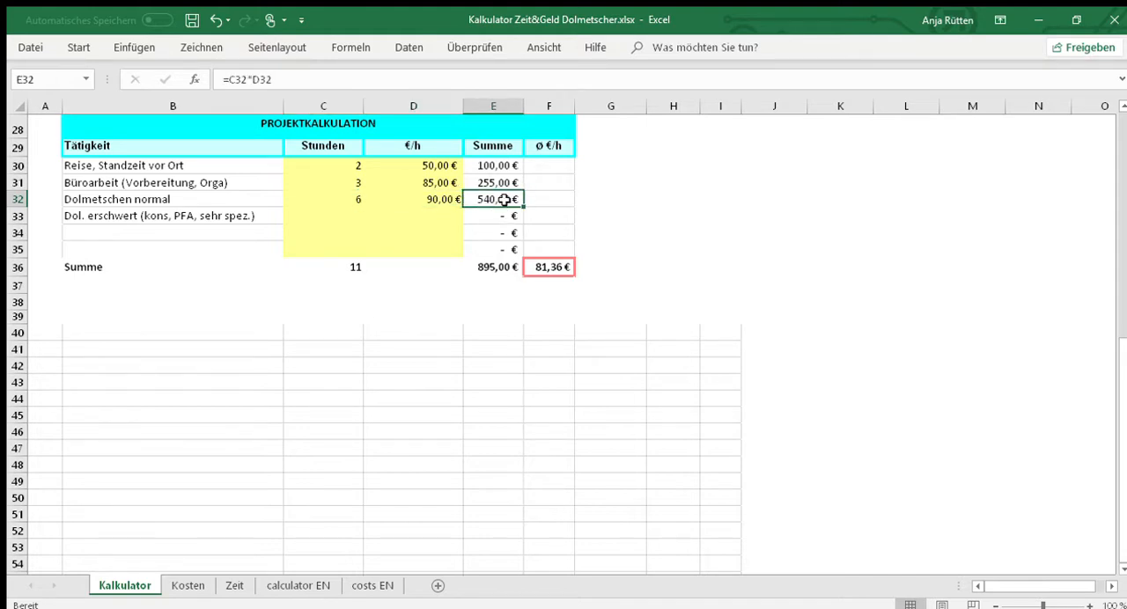
- Check the project's total fee formula in E36 and the average hourly fee formula in F36
left_click(491, 270)
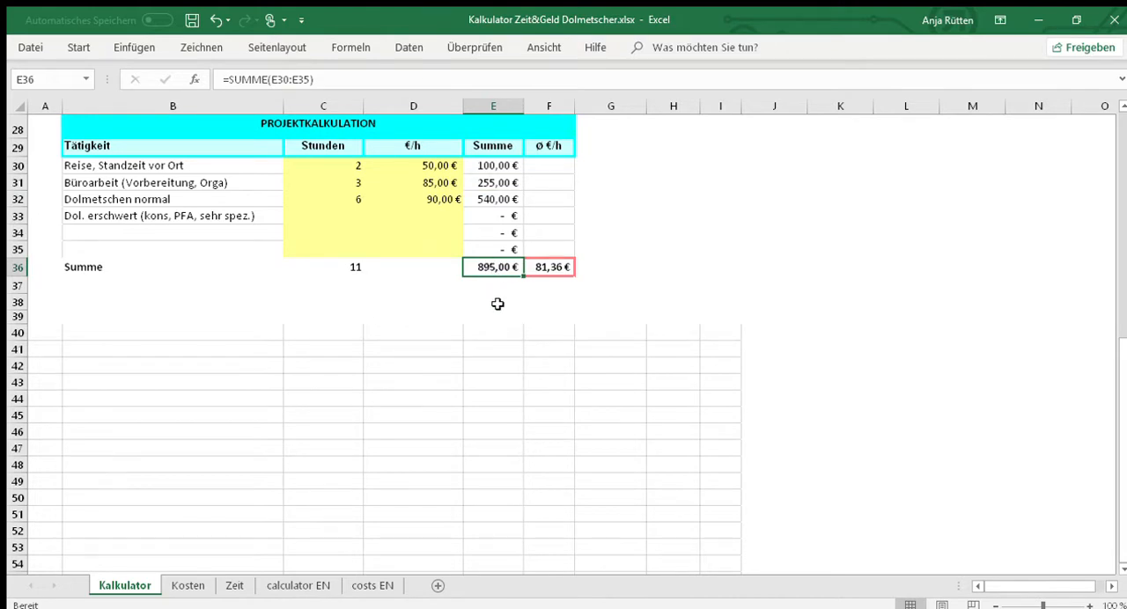
left_click(499, 289)
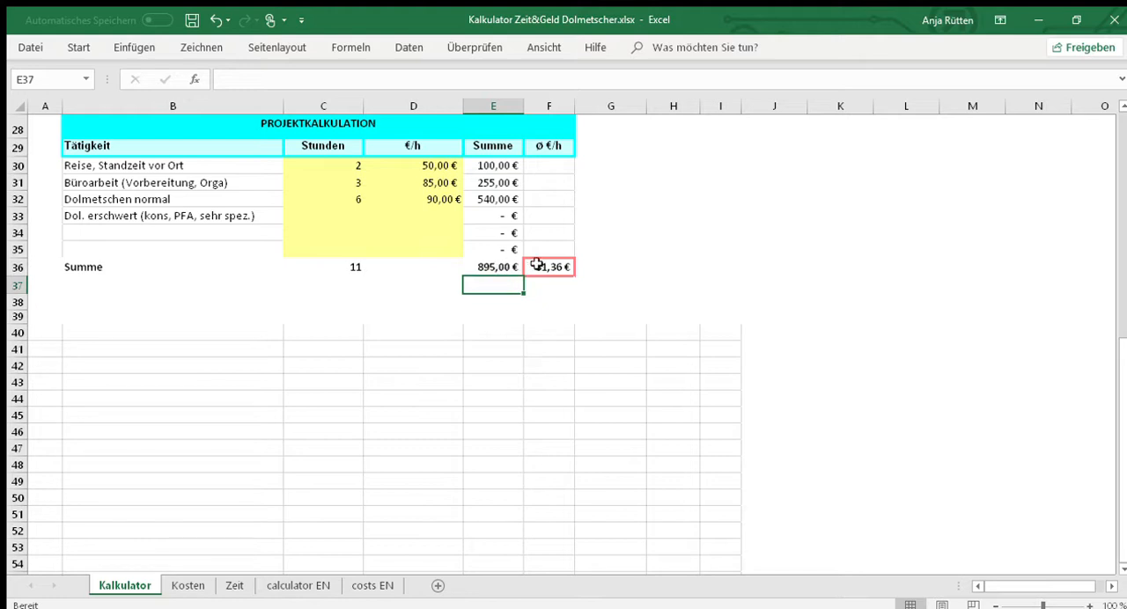
left_click(536, 265)
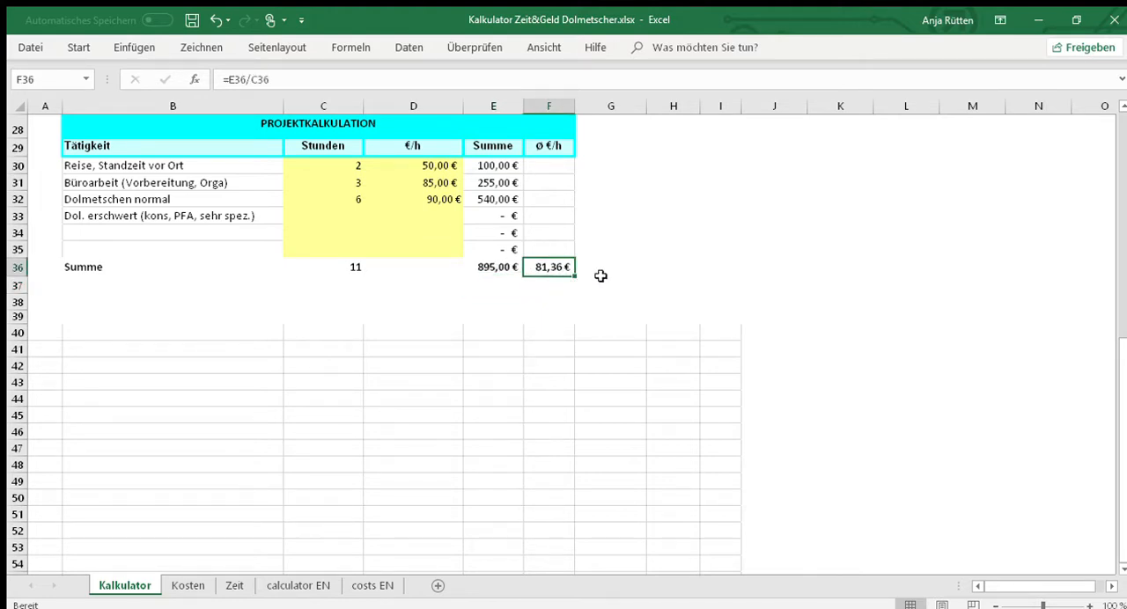
left_click(328, 291)
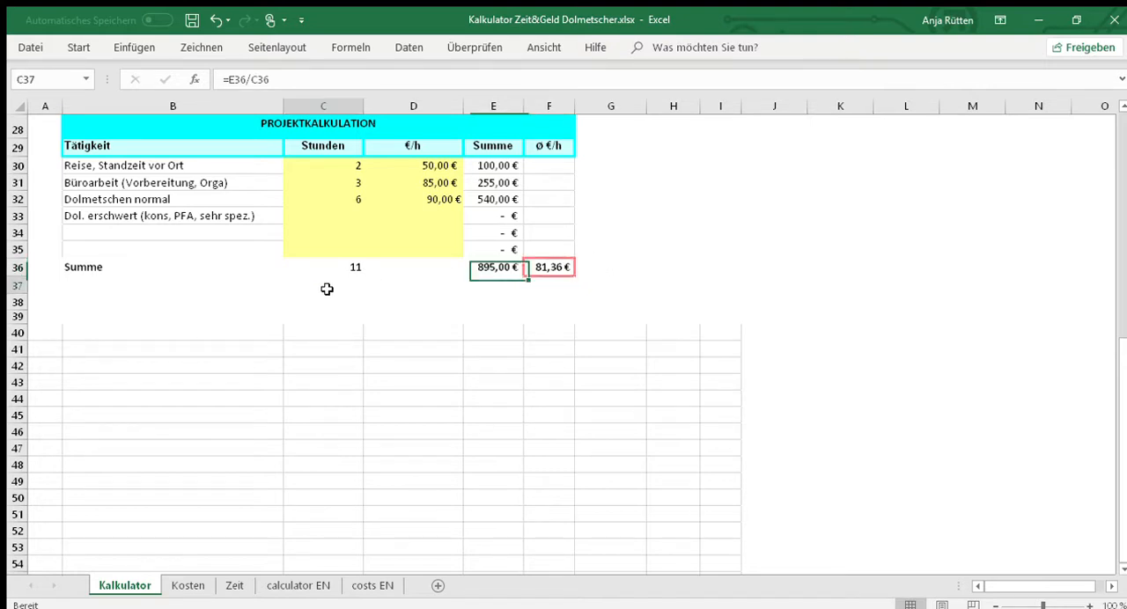
- Try 0 hours for Reise, Standzeit vor Ort and replace that entry with 1 hour
left_click(352, 201)
left_click(354, 167)
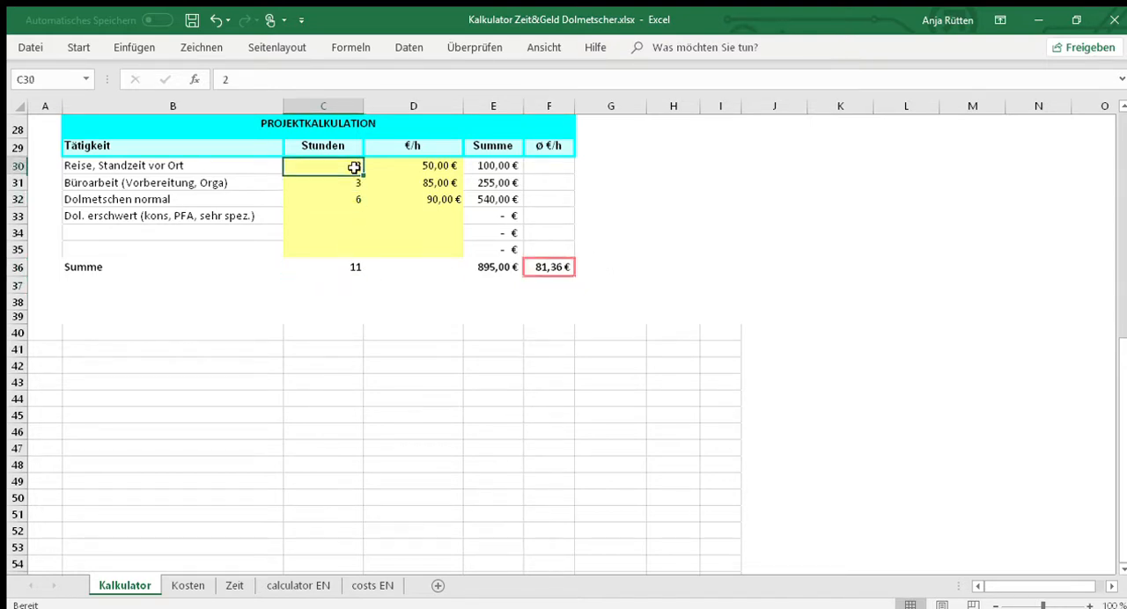
type("0")
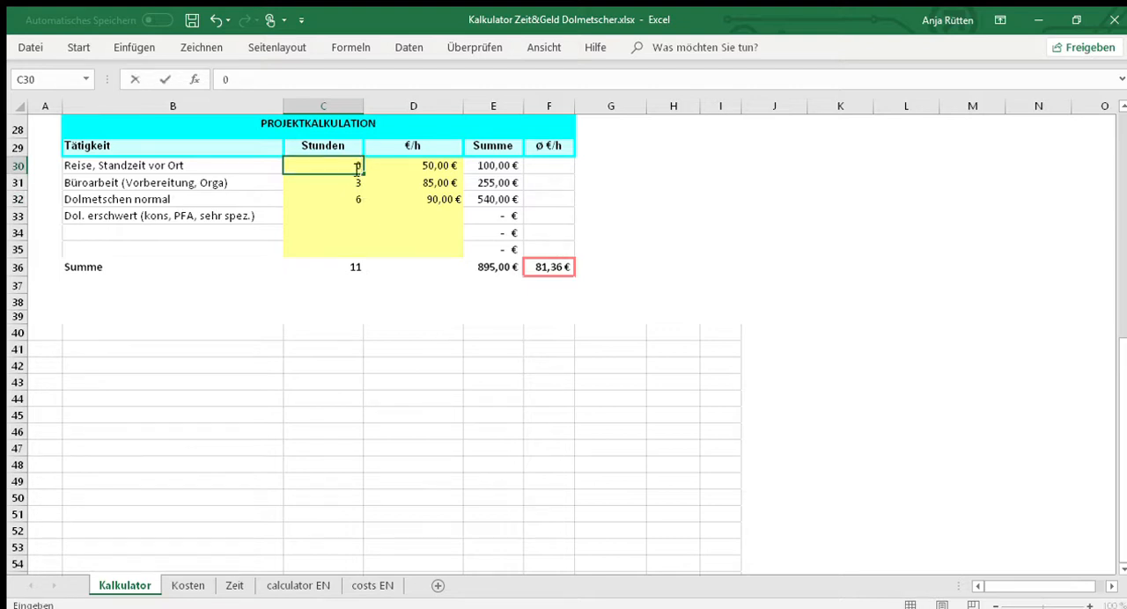
key("Return")
left_click(350, 166)
type("1")
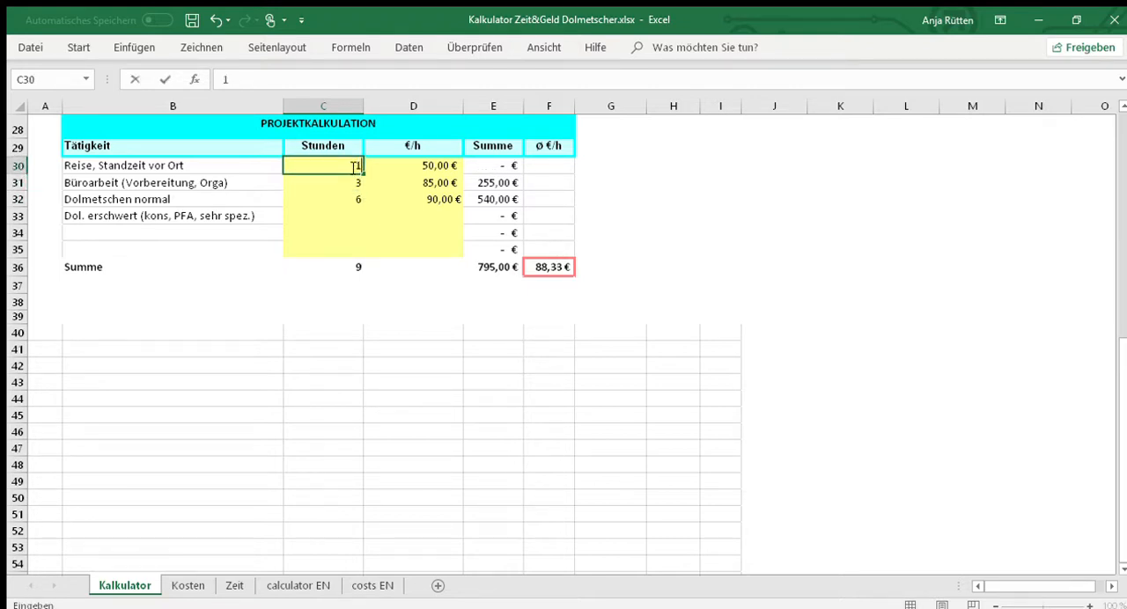
- Set Büroarbeit (Vorbereitung, Orga) to 1 hour and Dolmetschen normal to 8 hours in the project calculation
left_click(348, 183)
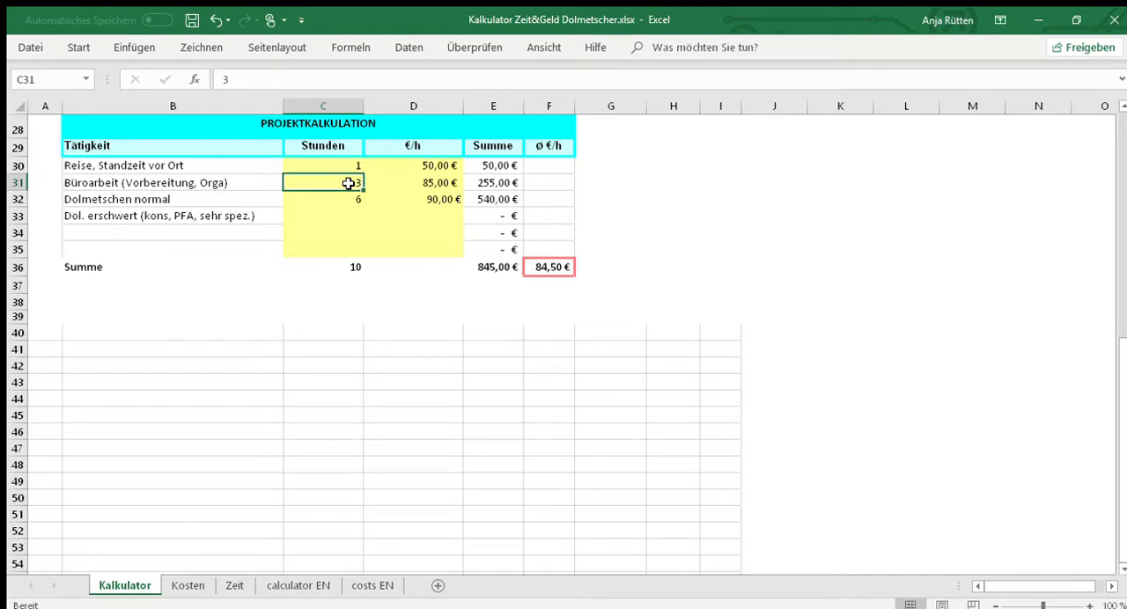
type("1")
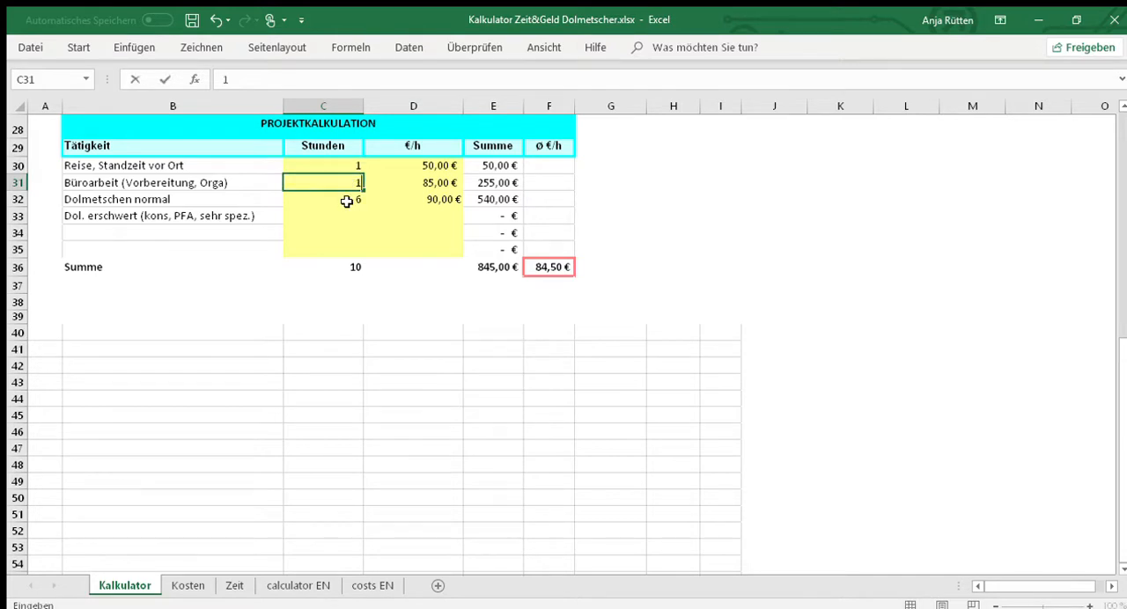
left_click(348, 201)
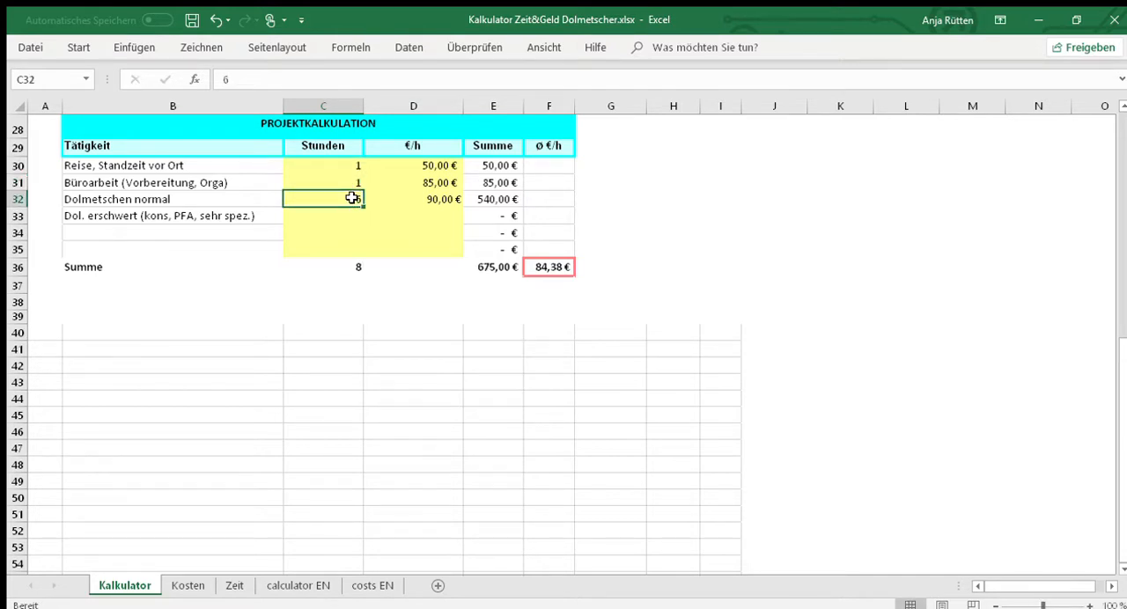
type("7")
key("BackSpace")
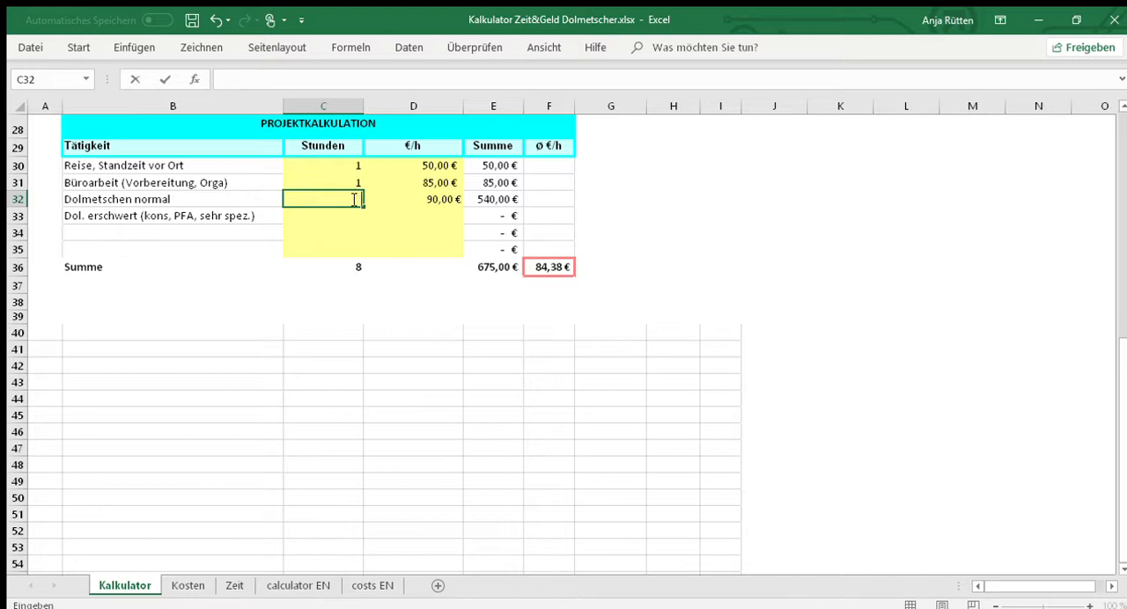
type("8")
left_click(324, 227)
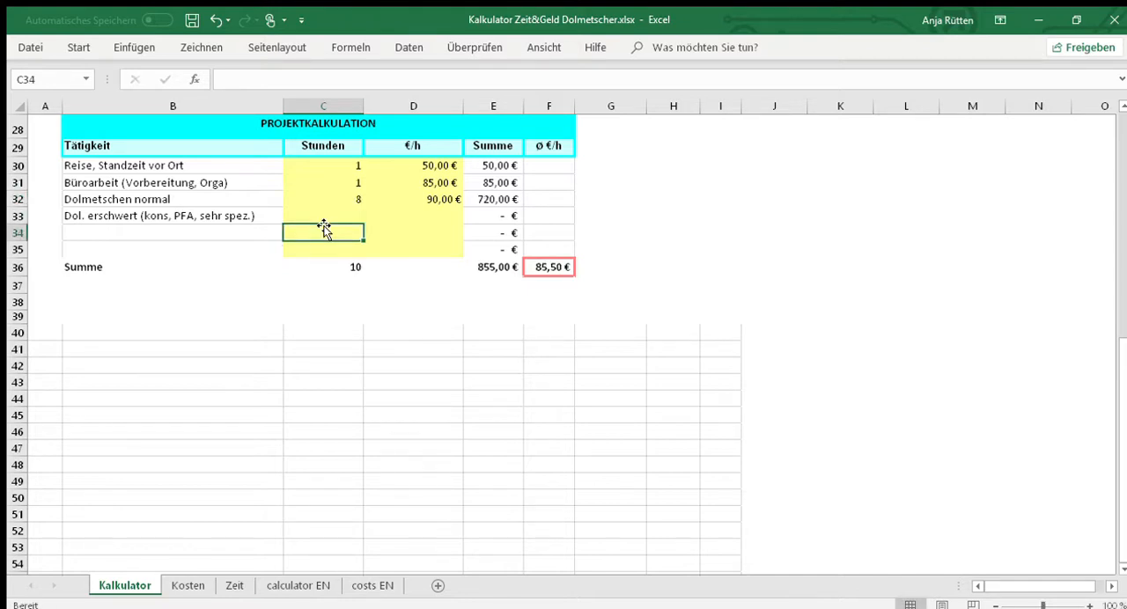
left_click(502, 269)
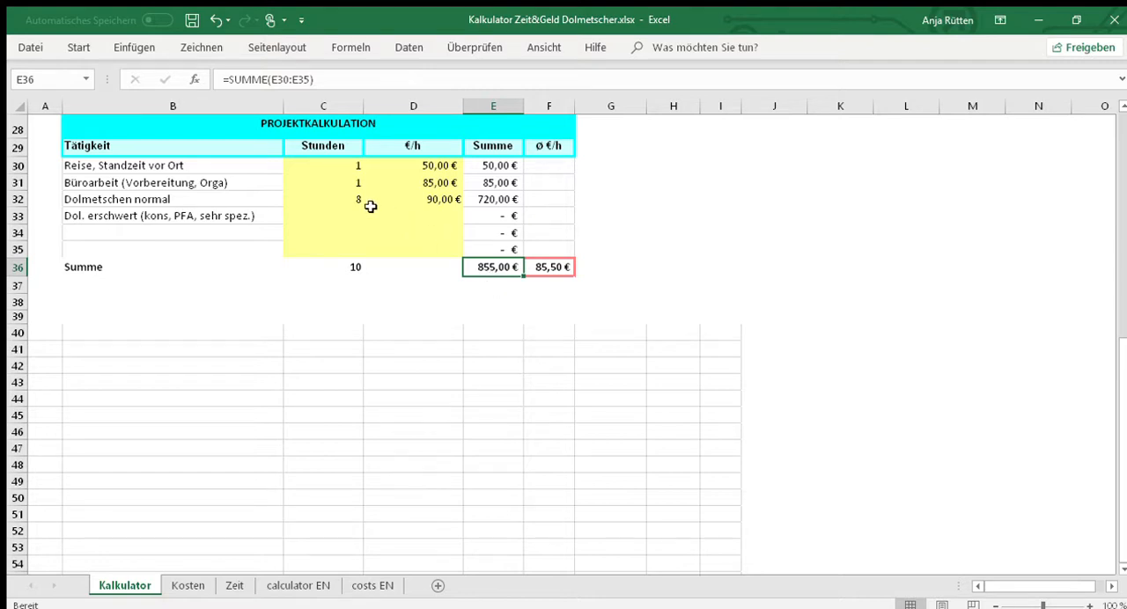
left_click(343, 194)
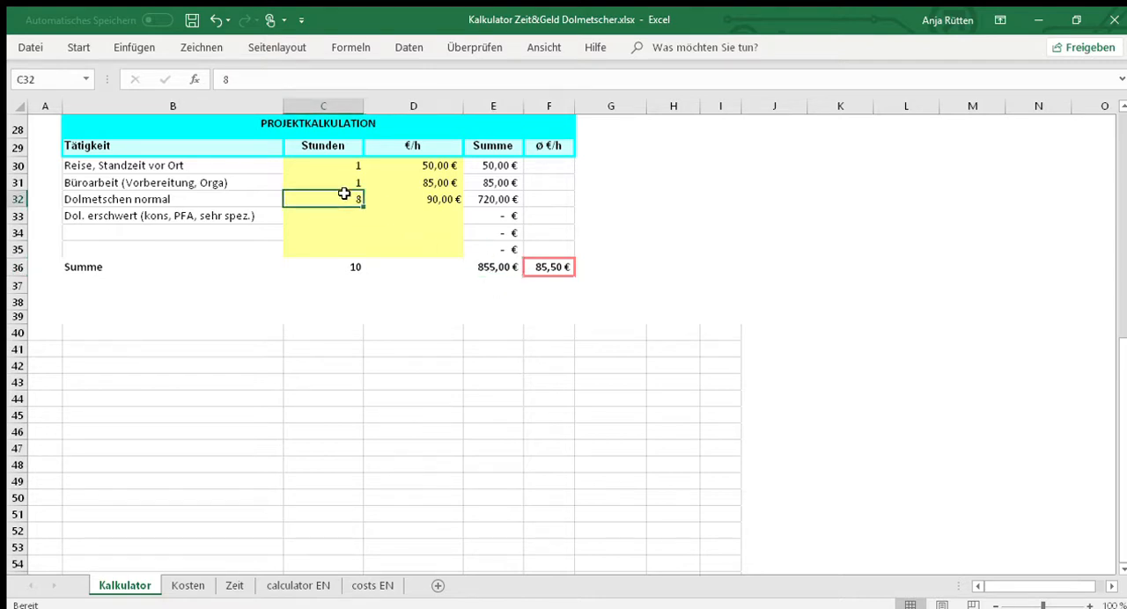
- Enter 3 hours for the Dol. erschwert (kons, PFA, sehr spez.) row of the project calculation
left_click(340, 214)
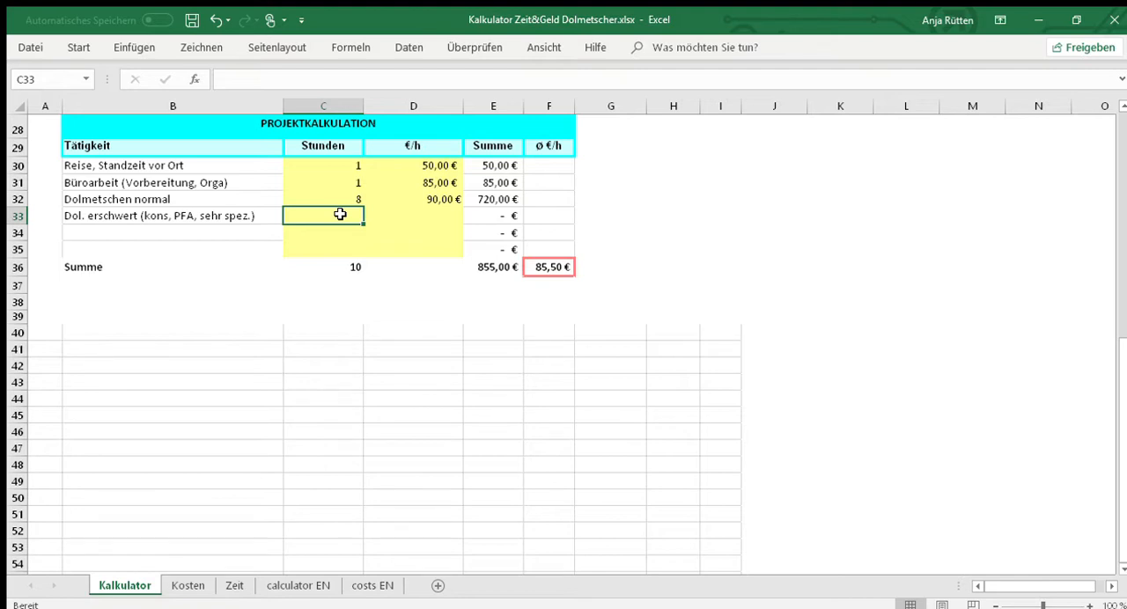
type("3")
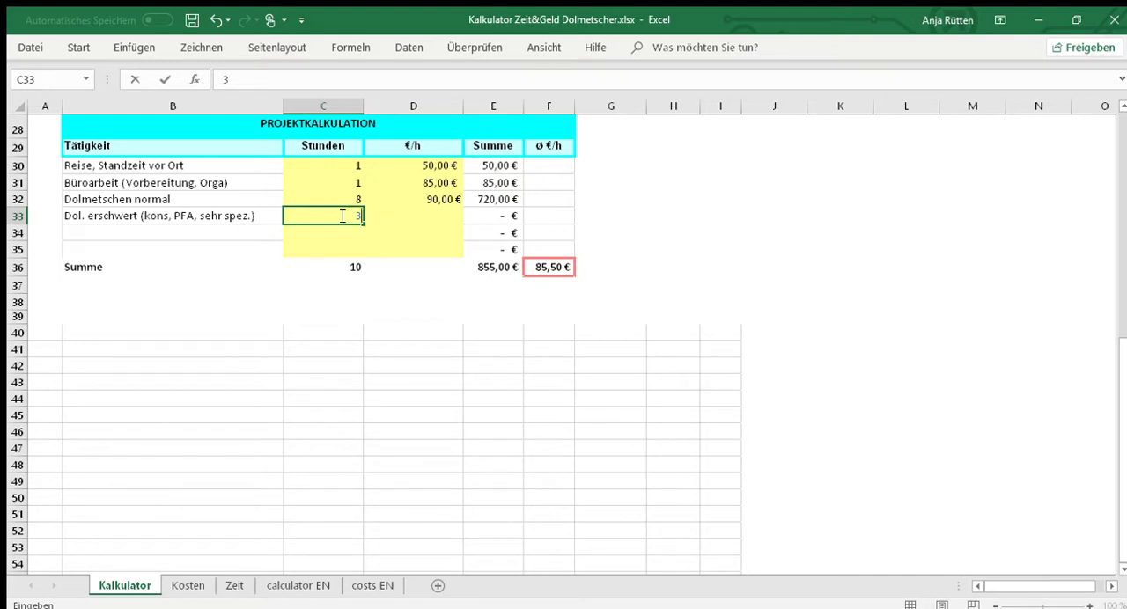
key("Up")
left_click(340, 214)
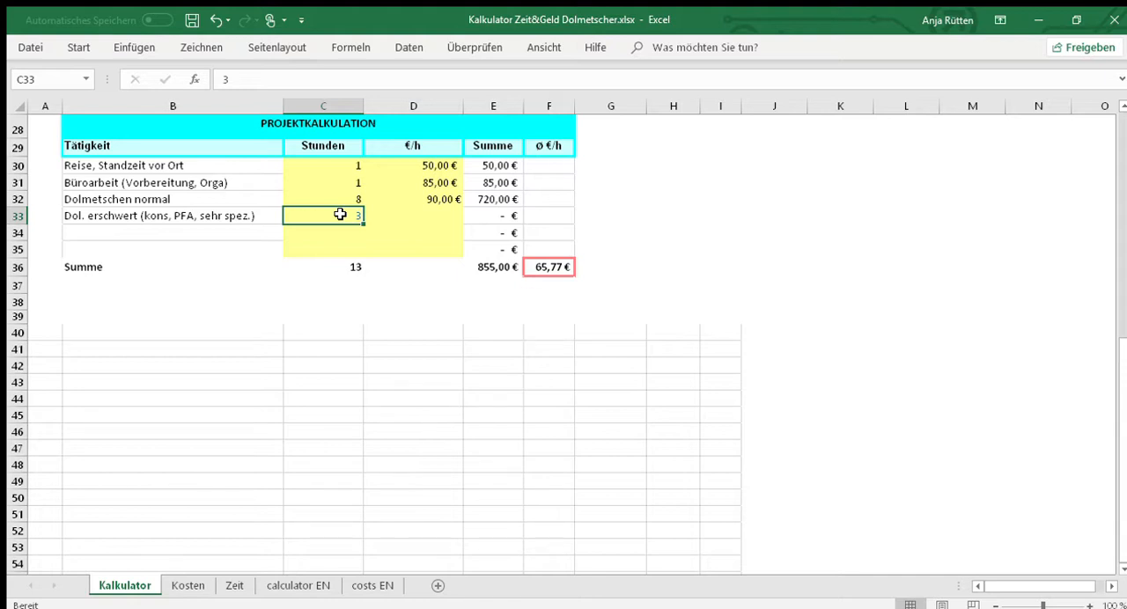
key("Up")
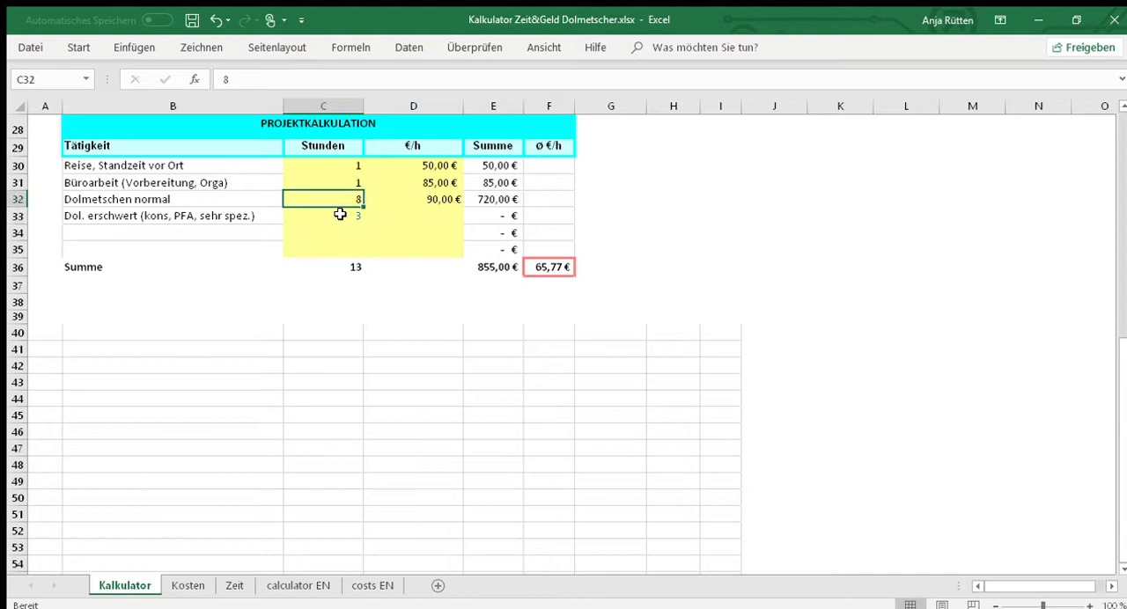
left_click(340, 214)
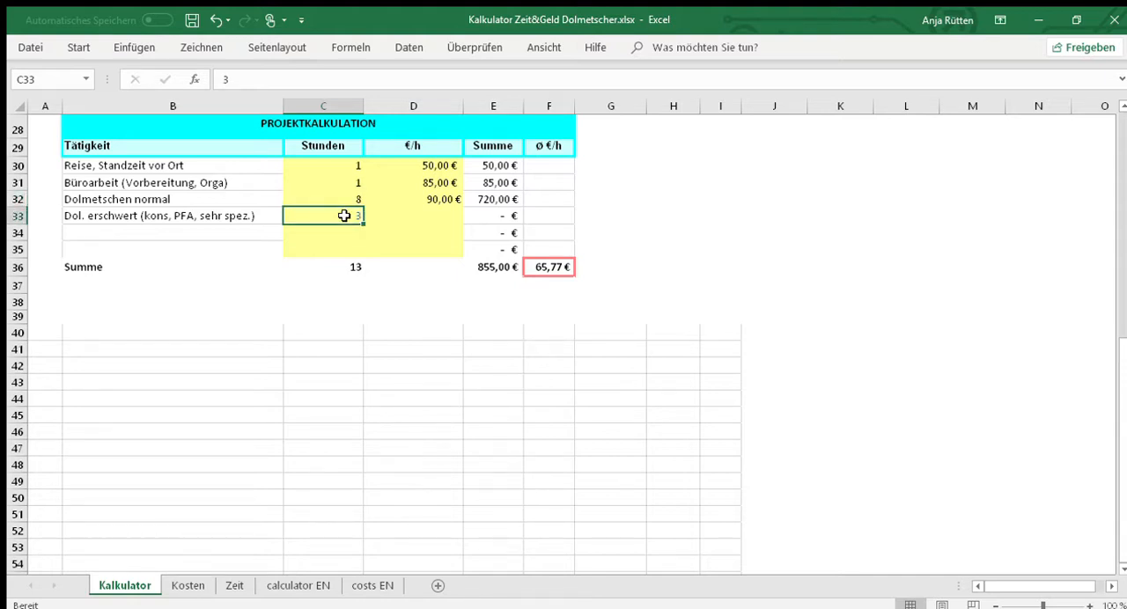
- Set the hourly rate of the Dol. erschwert row to 120 €
double_click(398, 218)
type("120")
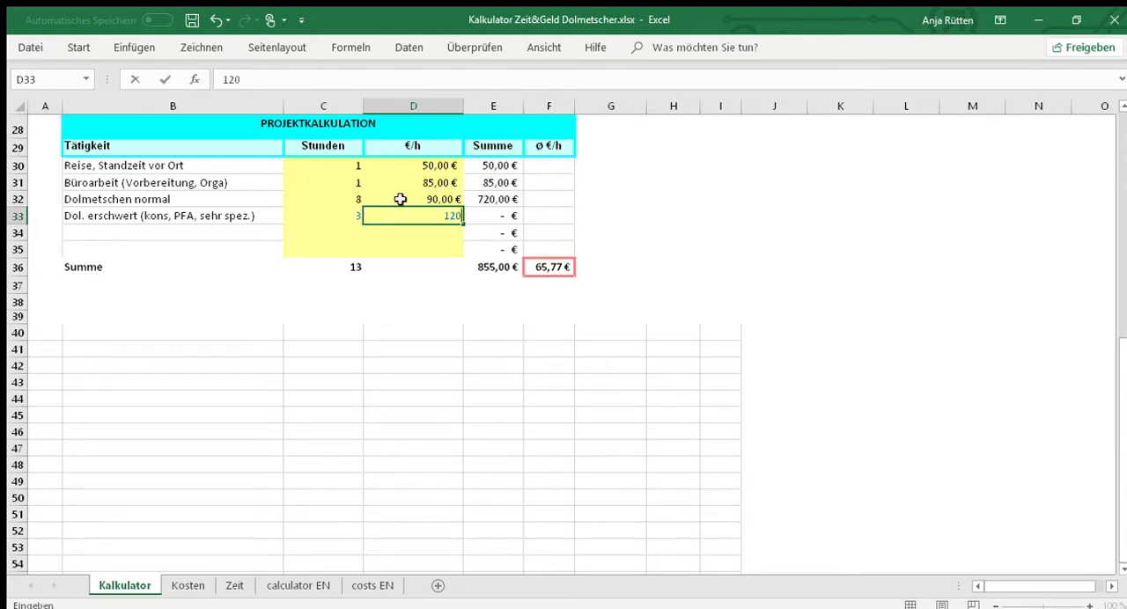
left_click(399, 200)
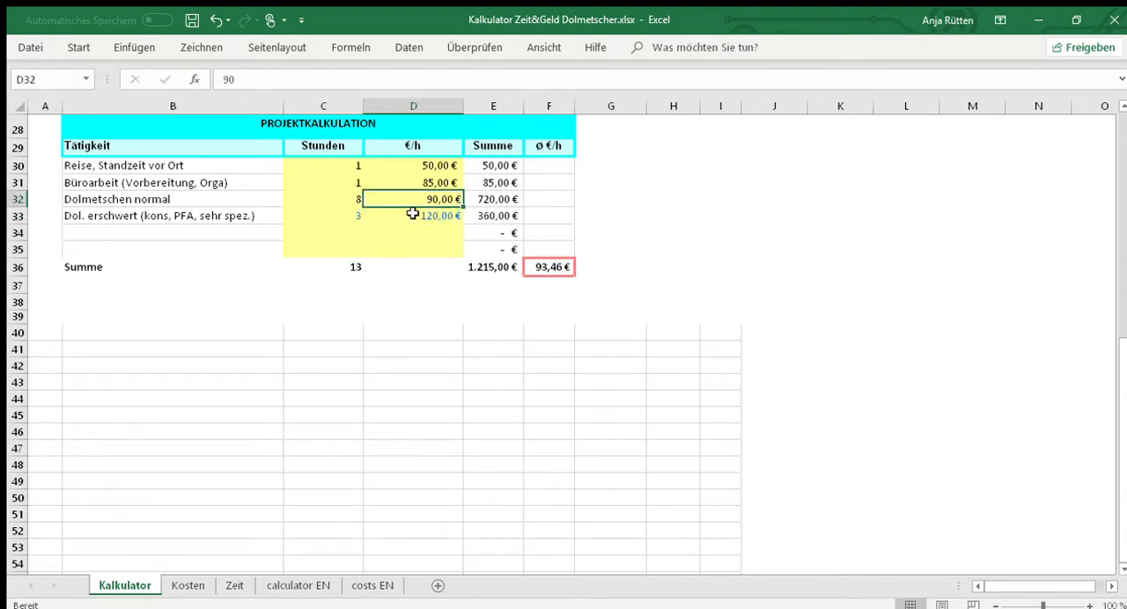
left_click(412, 214)
- Set the hours for Dolmetschen normal to 0 and for Büroarbeit (Vorbereitung, Orga) to 5
left_click(348, 201)
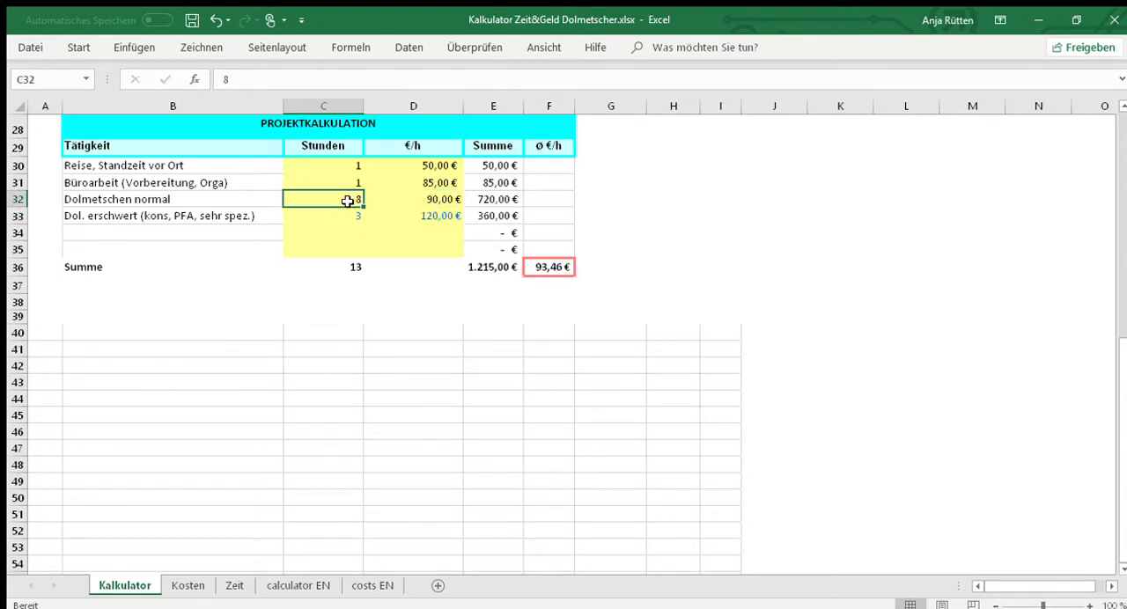
type("0")
left_click(431, 198)
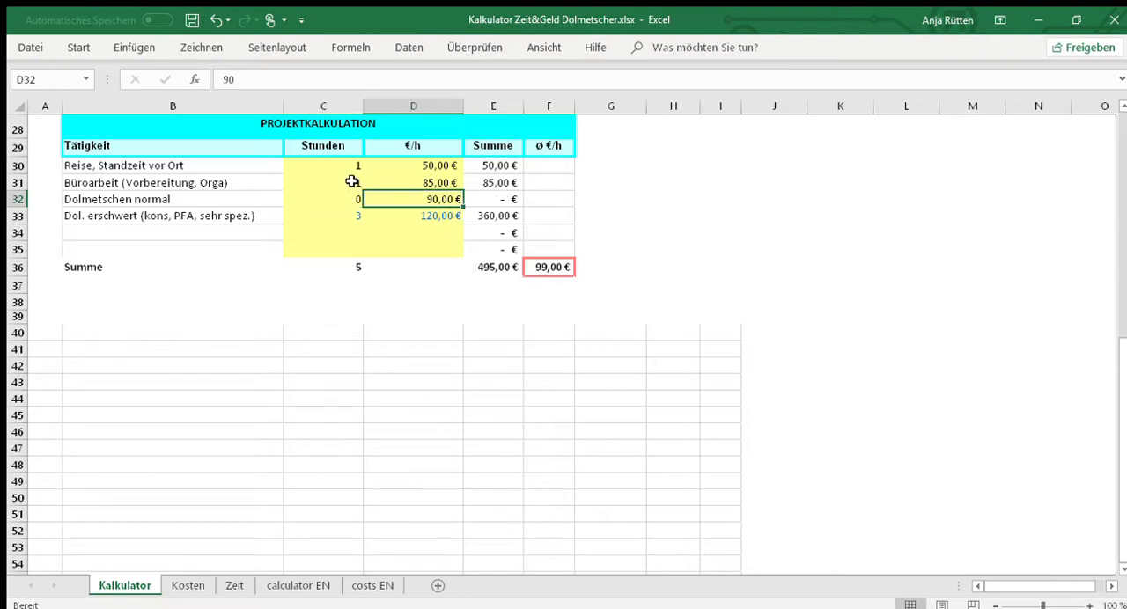
left_click(343, 180)
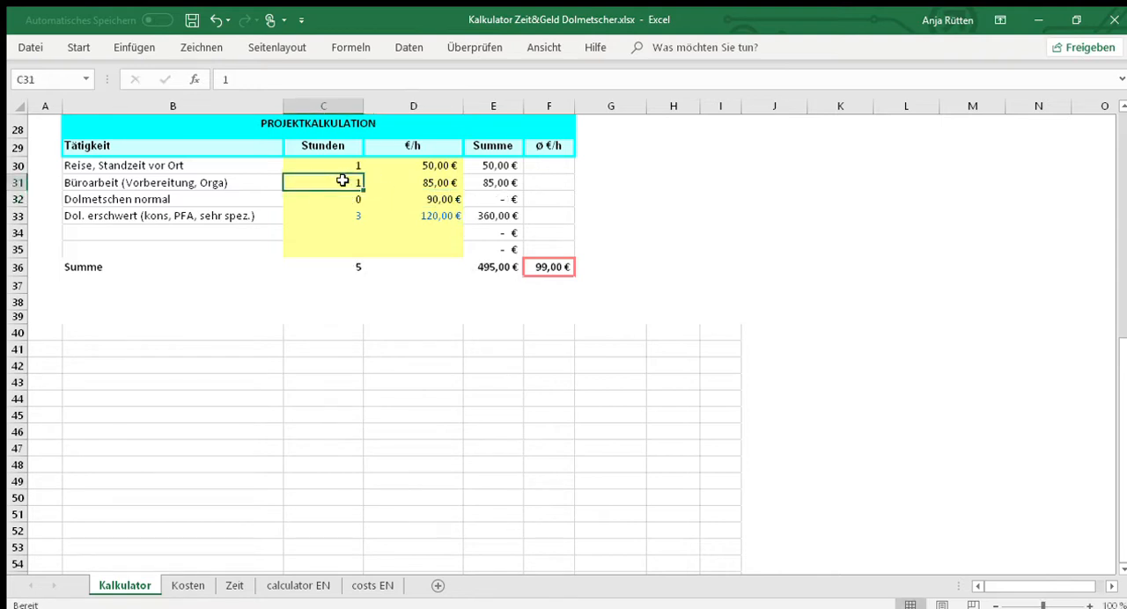
type("5")
left_click(342, 197)
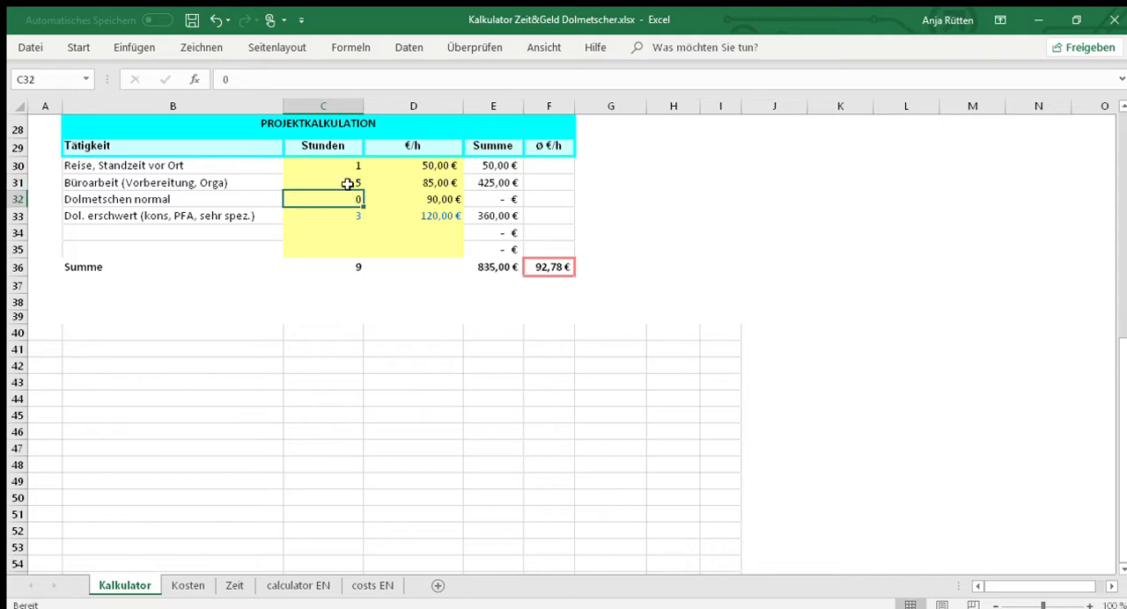
- Set the hours for Reise, Standzeit vor Ort to 3
left_click(346, 182)
left_click(348, 167)
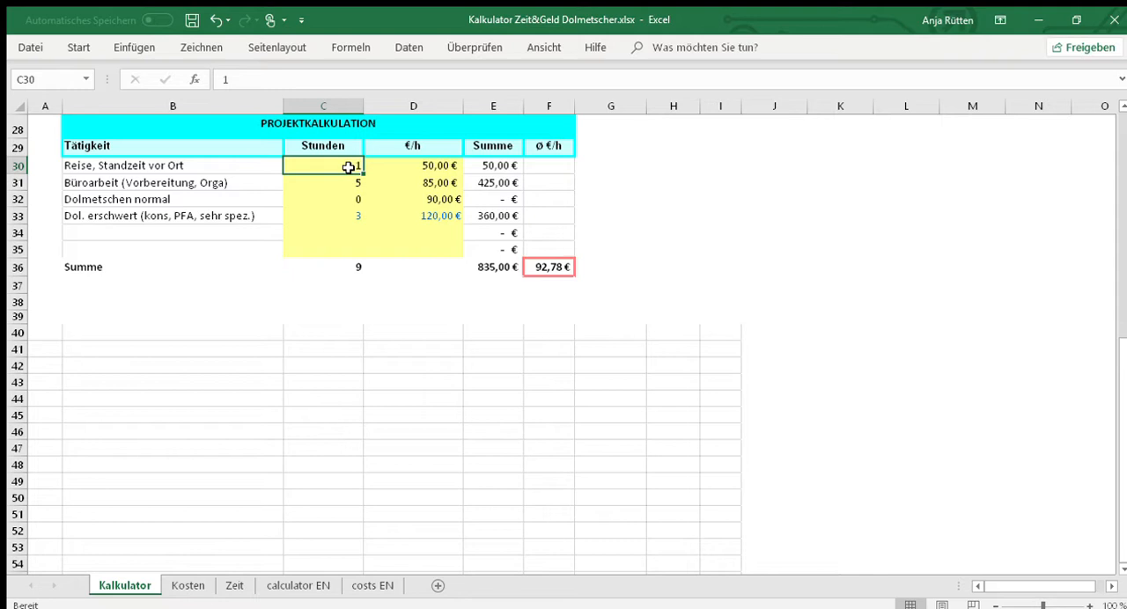
type("3")
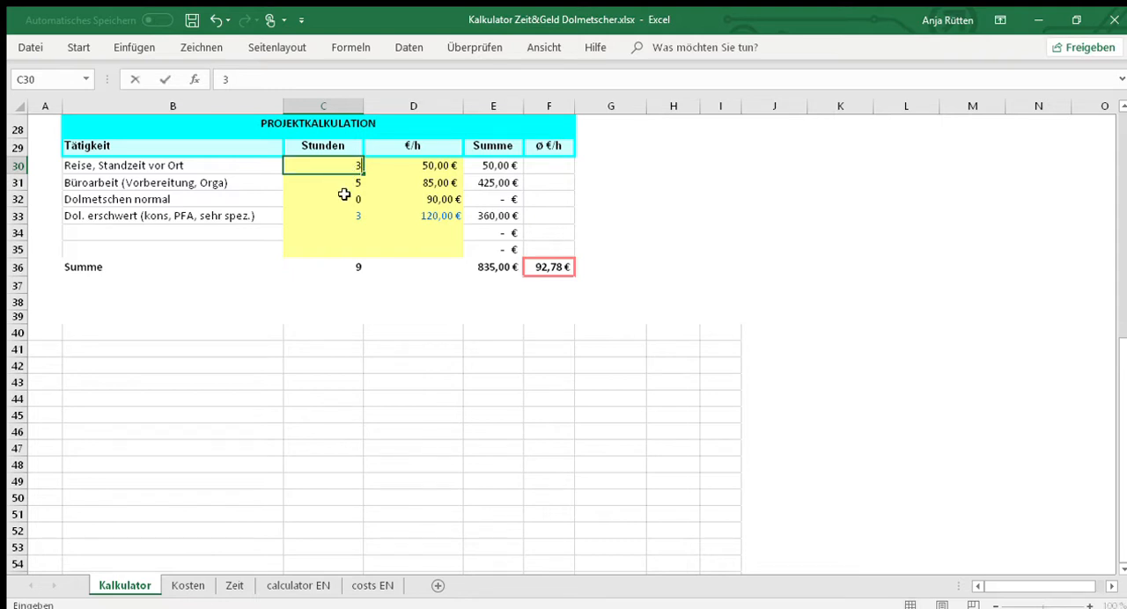
left_click(343, 194)
left_click(351, 167)
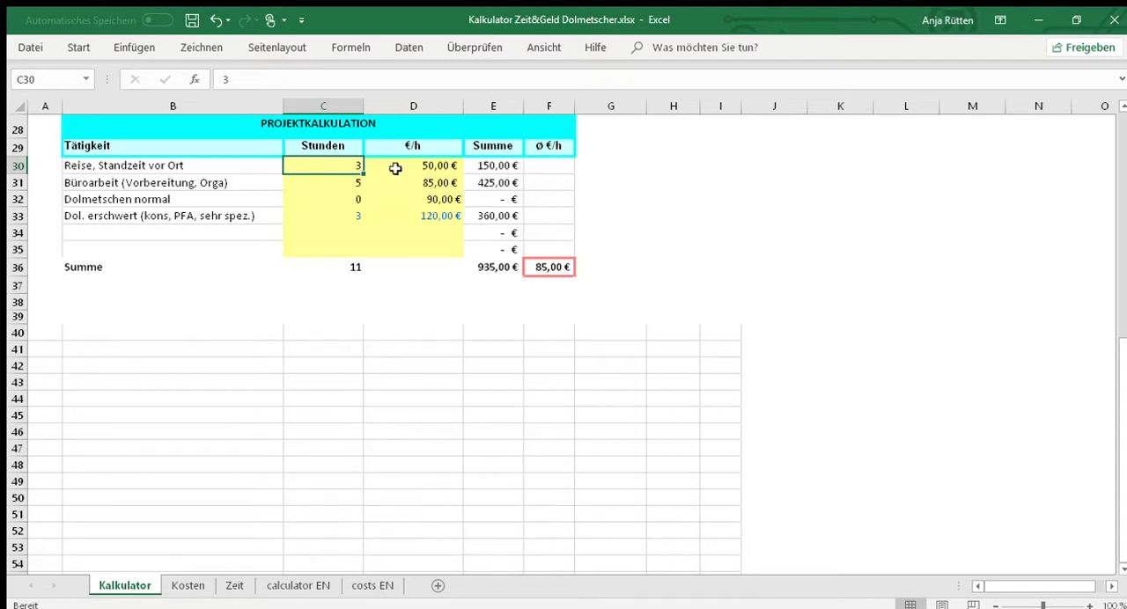
- Compare the normal and difficult interpreting rates with the project total in E36 and the hours in C31 to C33
left_click(403, 216)
left_click(406, 198)
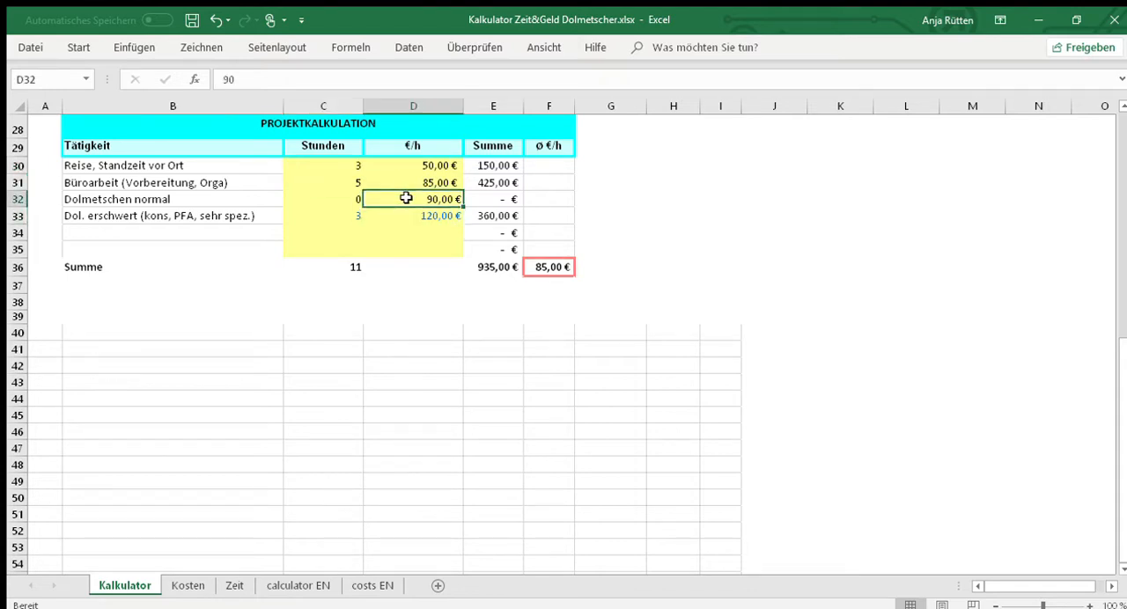
left_click(488, 269)
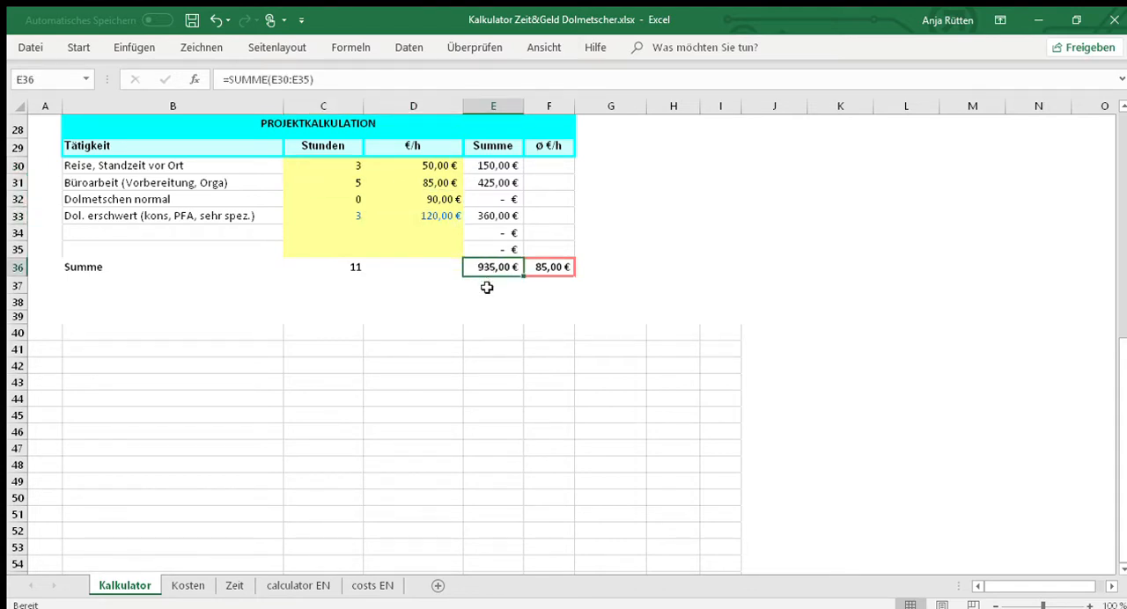
left_click(338, 213)
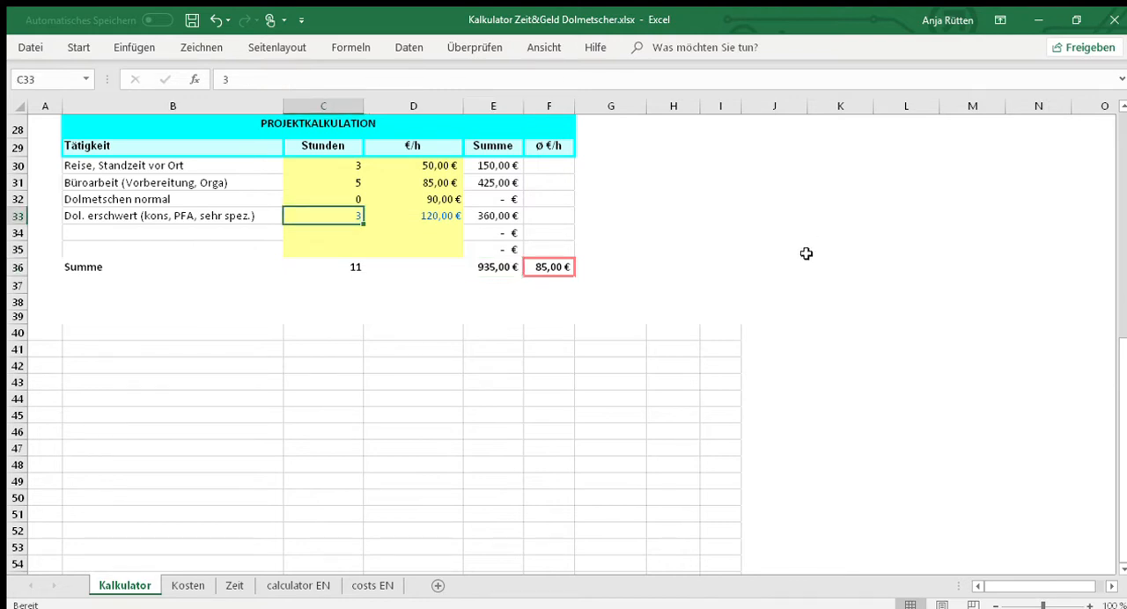
left_click(344, 195)
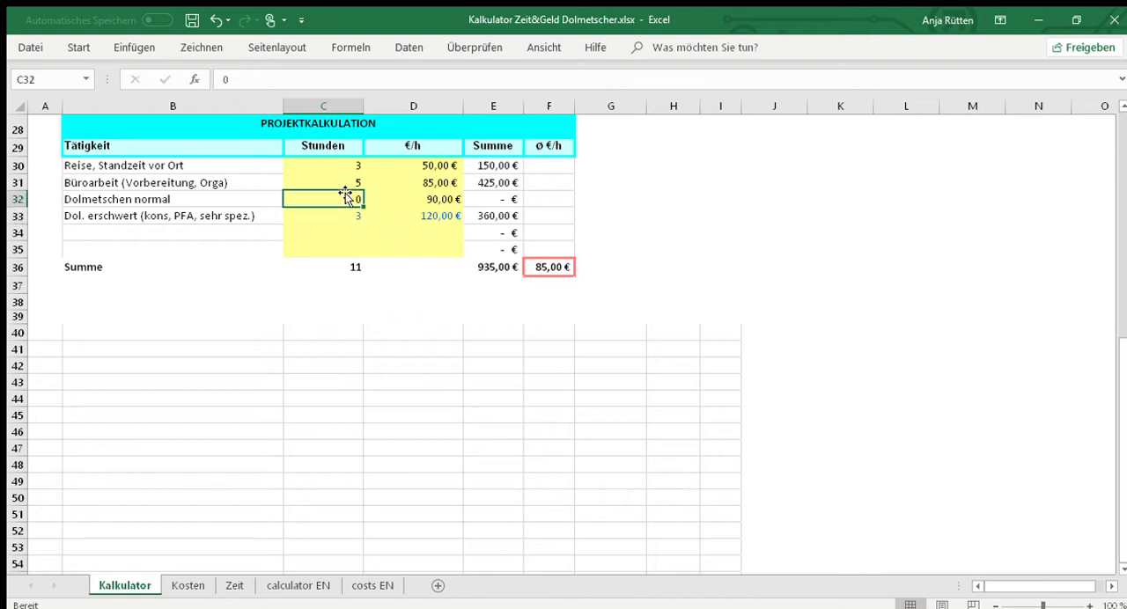
left_click(344, 180)
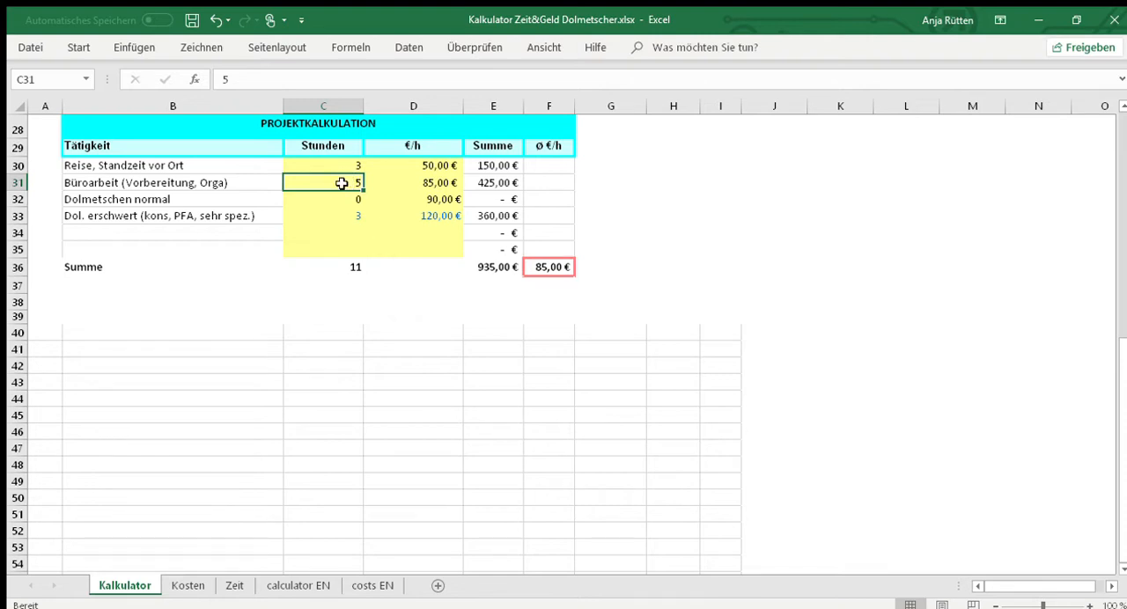
- Review the hours entered for difficult and normal interpreting in C33 and C32 of the Projektkalkulation table
left_click(341, 217)
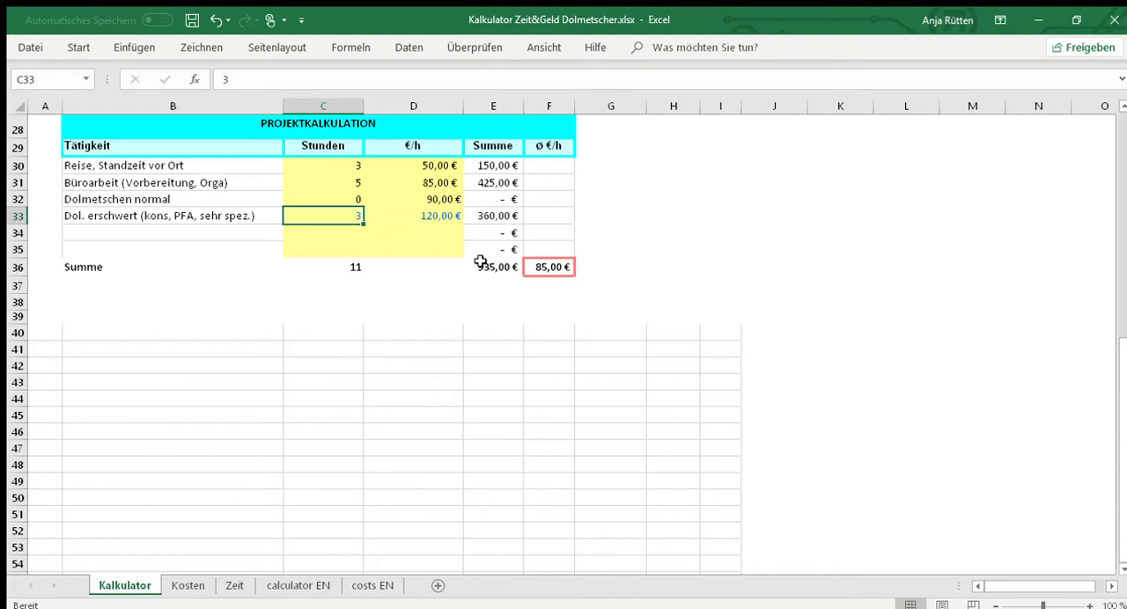
left_click(289, 232)
left_click(307, 213)
left_click(315, 200)
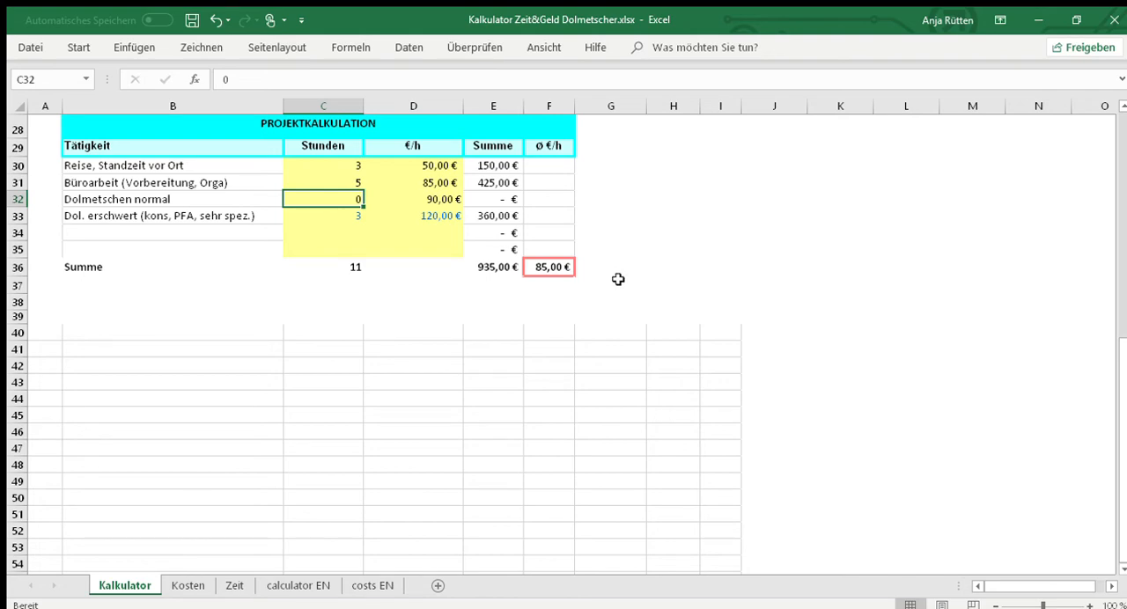
- Return to the Jahreskalkulation table at the start of the sheet to view the yearly hours, hourly rates and pie chart
scroll(618, 279, "up", 1)
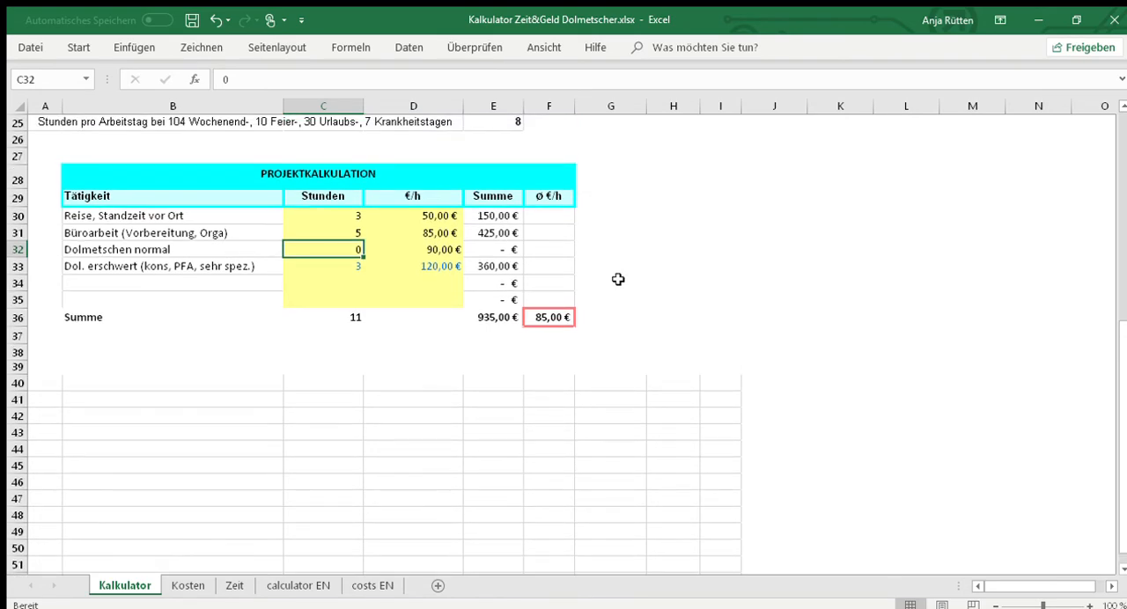
scroll(618, 279, "up", 2)
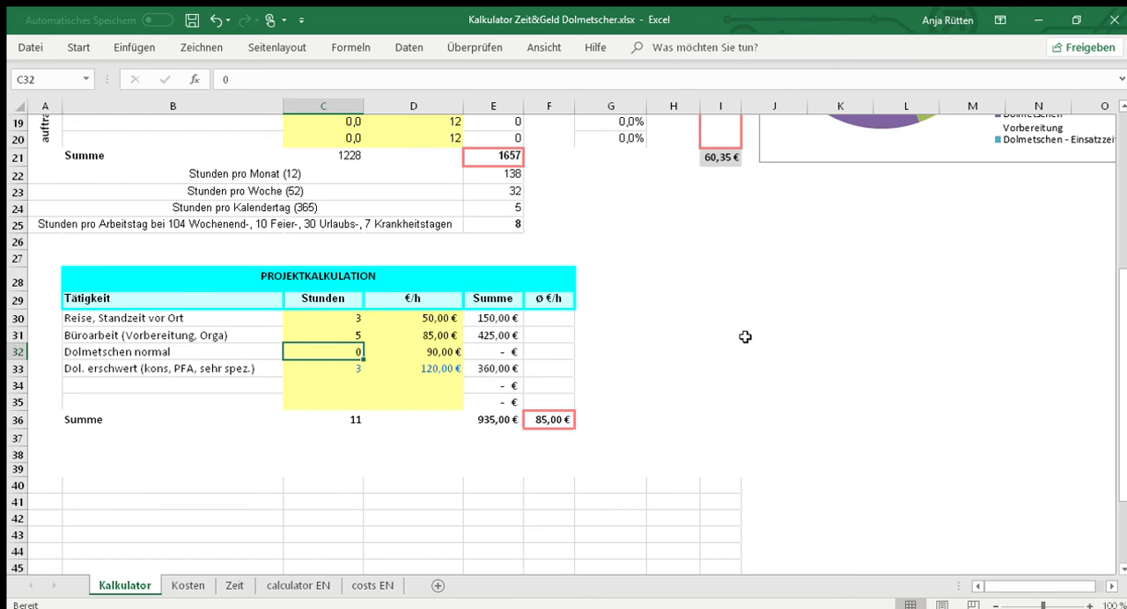
scroll(745, 337, "up", 5)
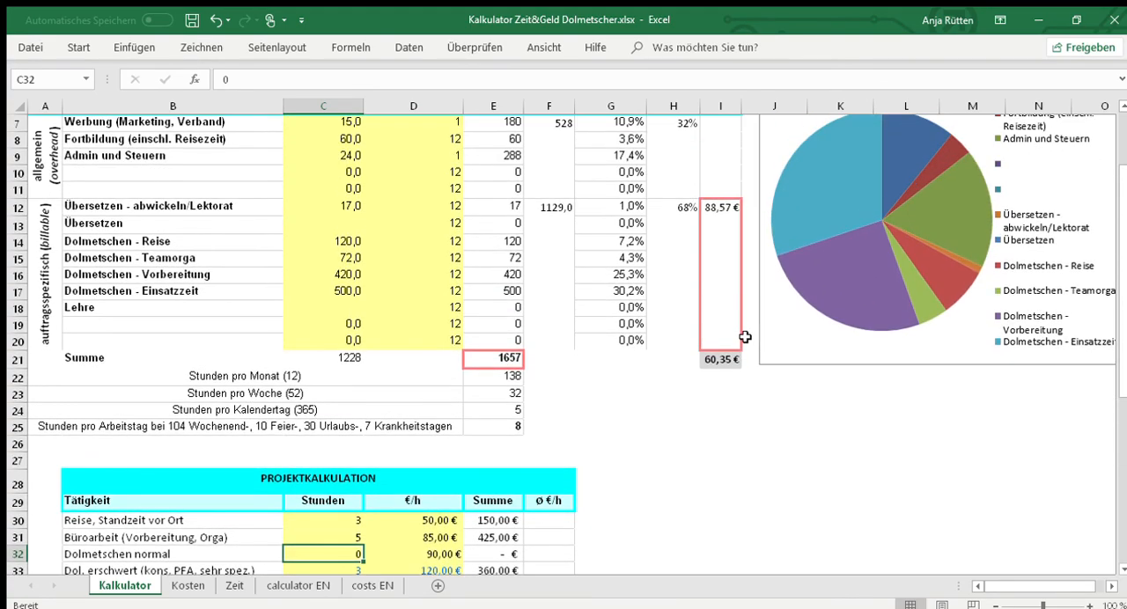
scroll(608, 344, "up", 1)
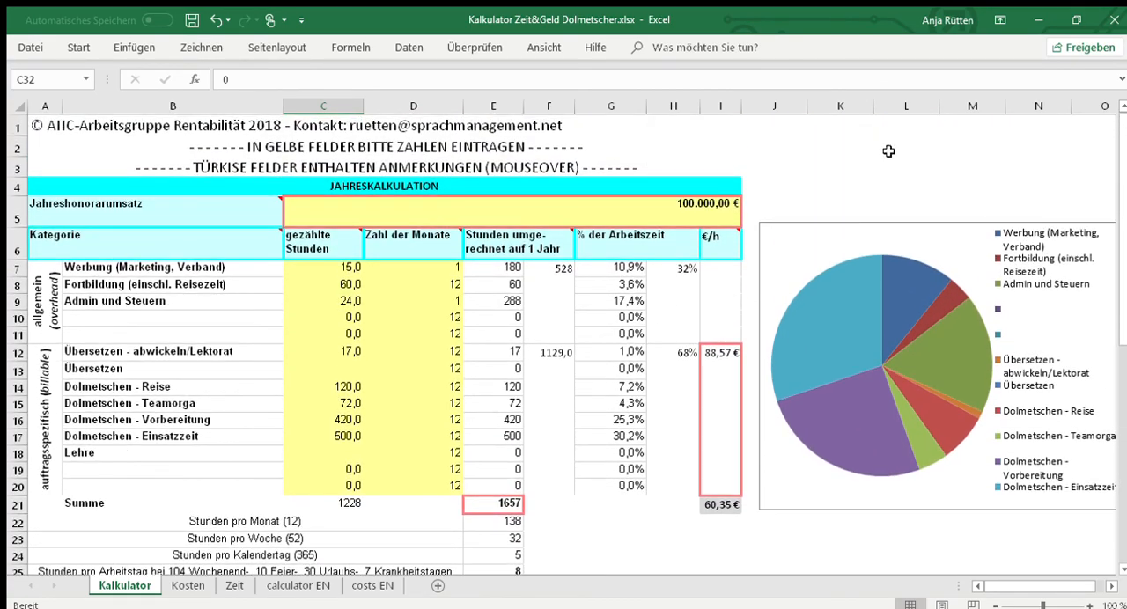